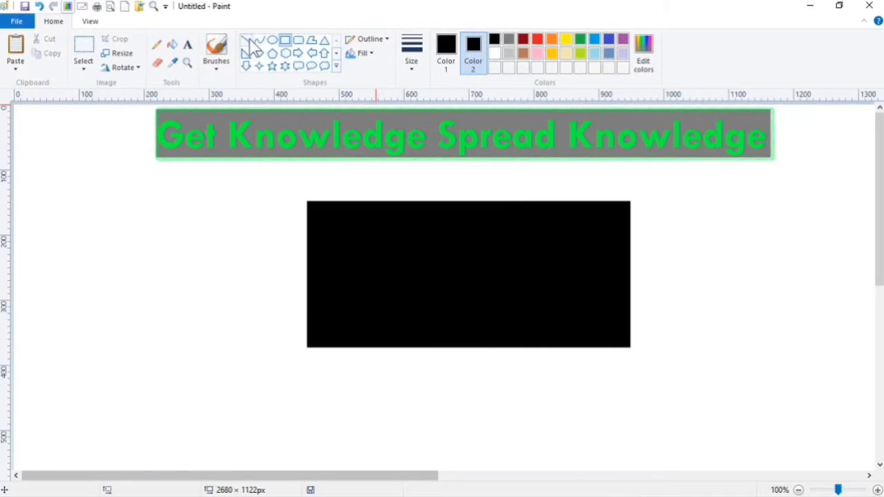
- Draw a white diagonal line in the thickest size, about 100 × 274 px, across the right end of the black rectangle
click(247, 41)
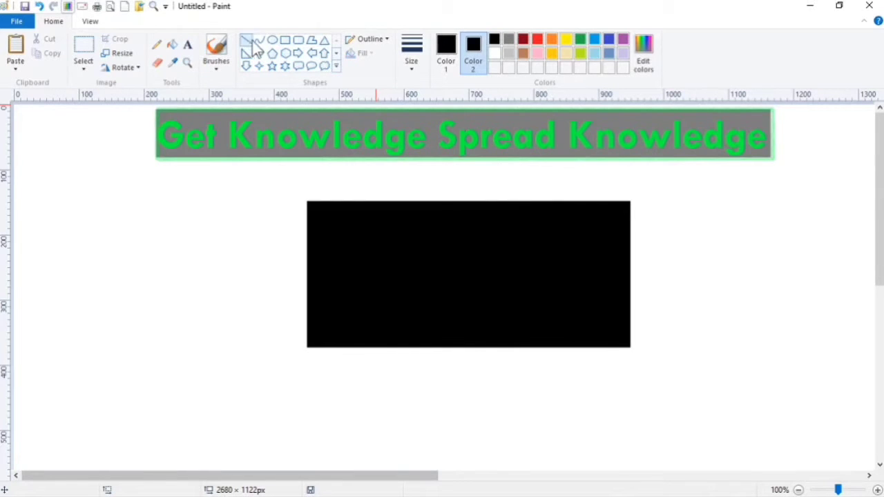
click(416, 72)
click(431, 169)
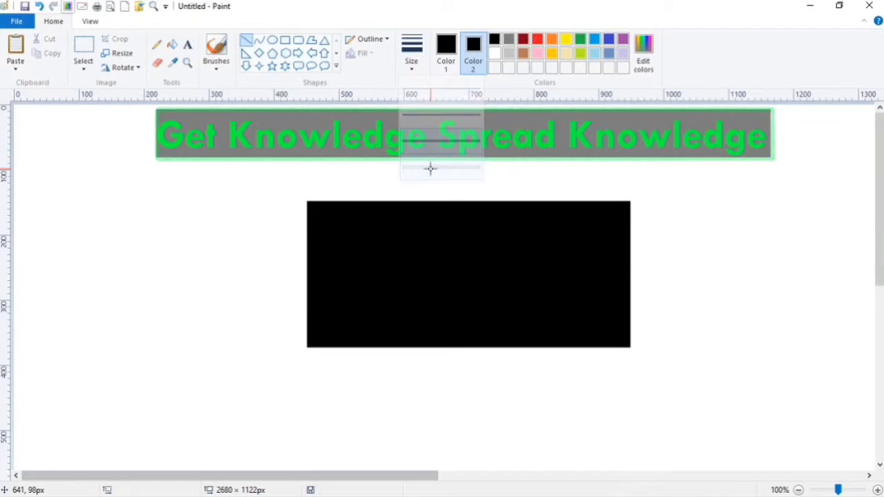
click(446, 52)
click(494, 54)
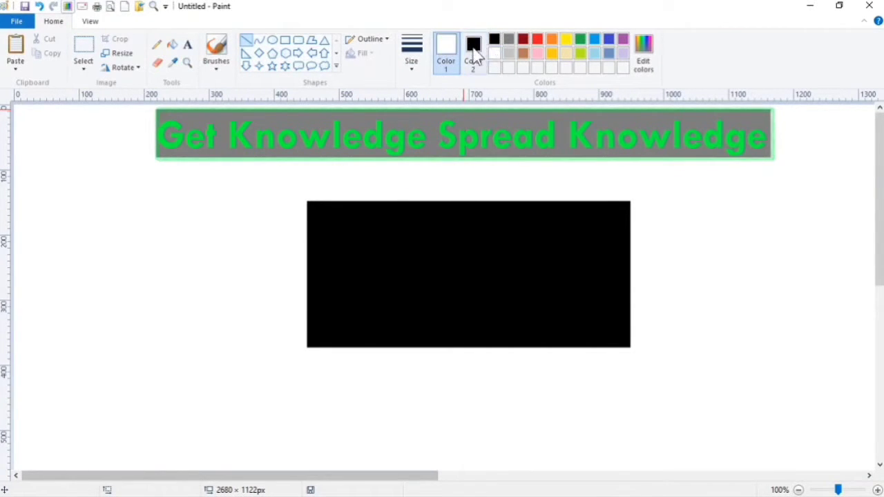
click(477, 56)
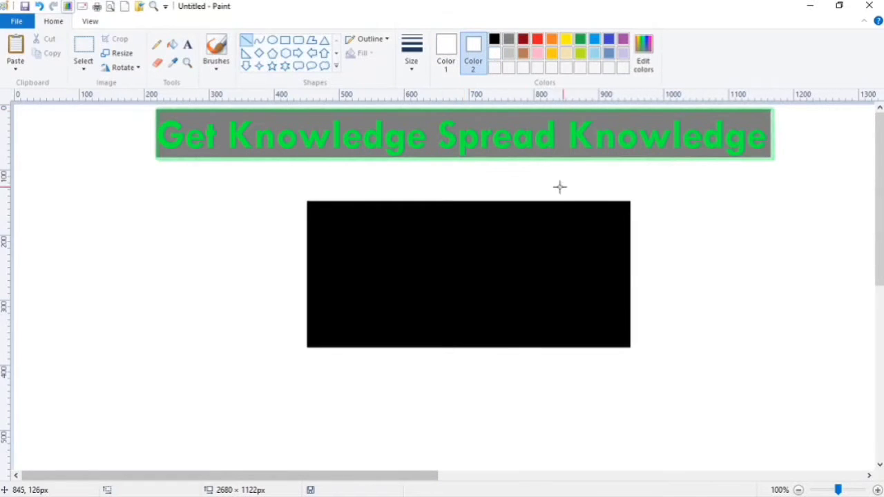
drag(573, 190, 632, 358)
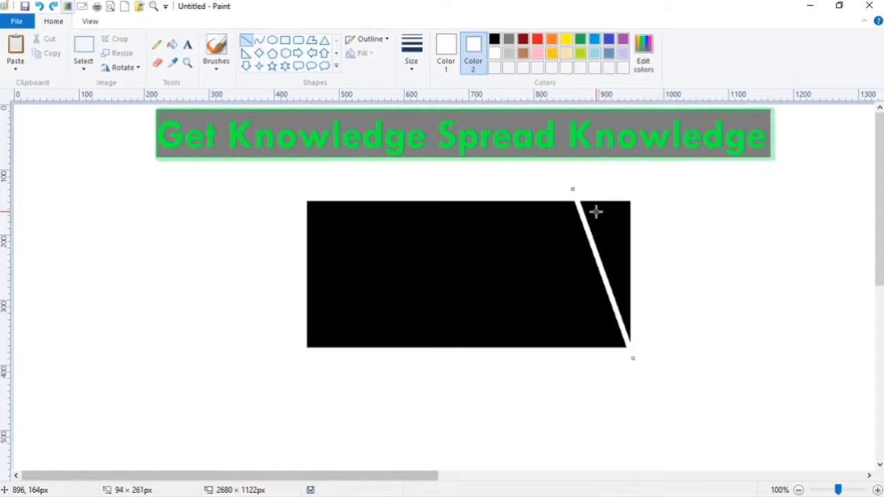
mouse_move(573, 188)
mouse_down()
mouse_move(564, 186)
mouse_move(578, 180)
mouse_up()
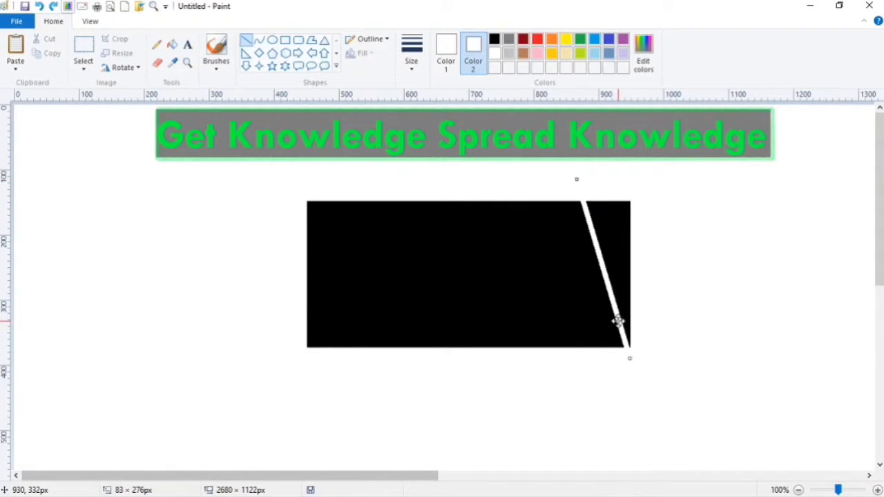
drag(576, 177, 565, 180)
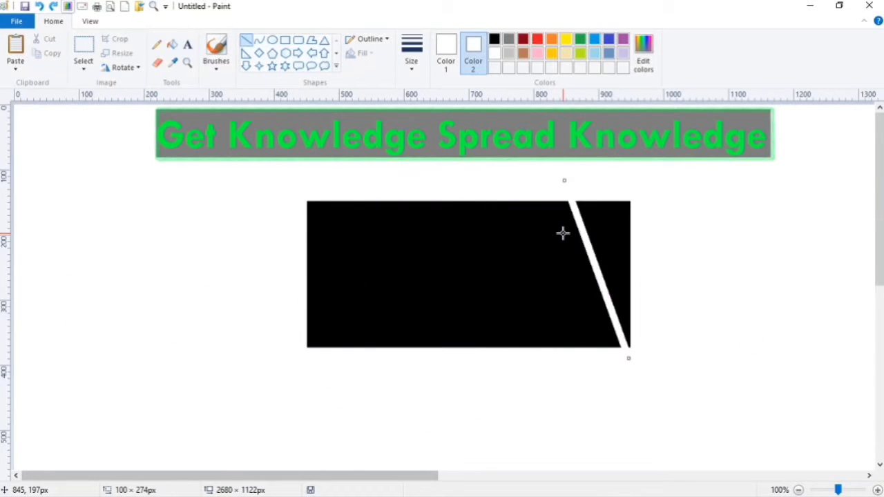
- Thicken the white diagonal line into a broad stripe roughly three times as wide
key(ctrl+plus)
key(ctrl+plus)
key(ctrl+plus)
key(ctrl+plus)
key(ctrl+plus)
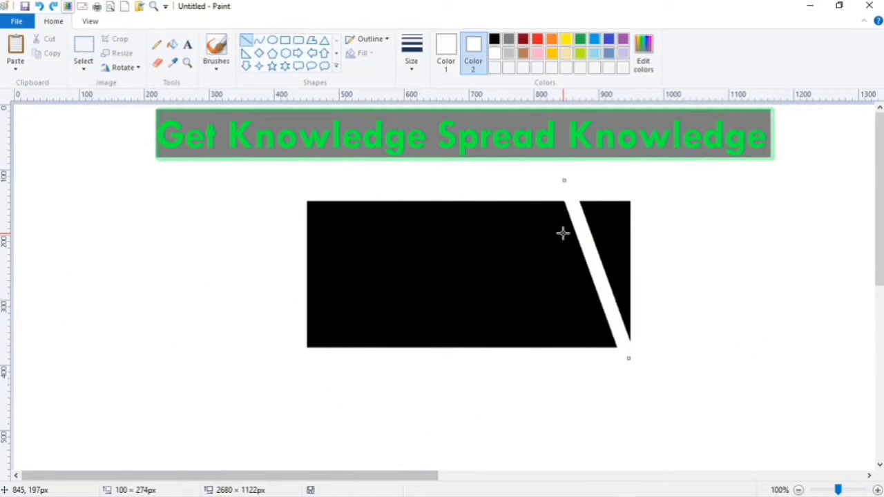
key(ctrl+plus)
key(ctrl+plus)
key(ctrl+plus)
key(ctrl+plus)
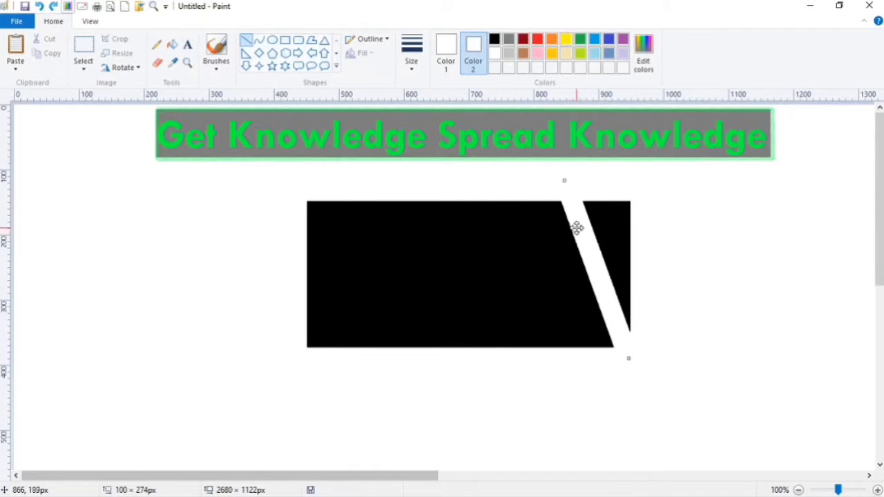
- Draw two more parallel white stripes further left across the rectangle, about 106 × 297 px and 108 × 312 px, evenly spaced
drag(495, 201, 565, 388)
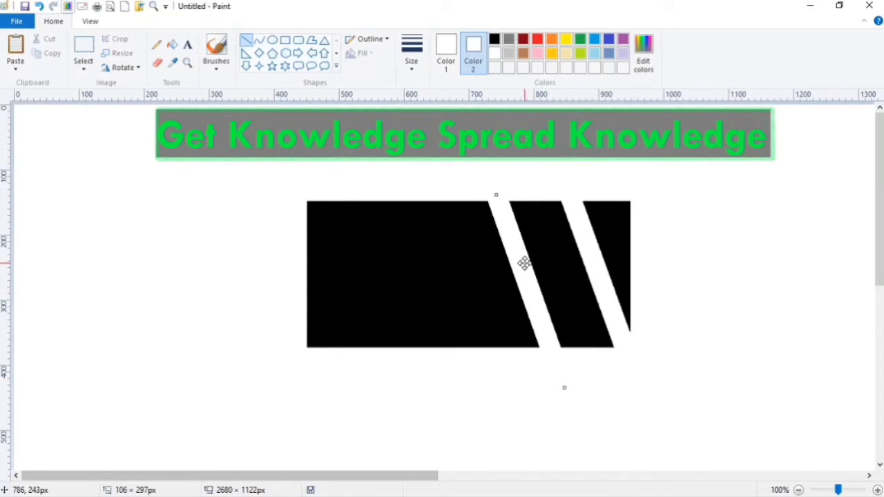
drag(523, 260, 526, 258)
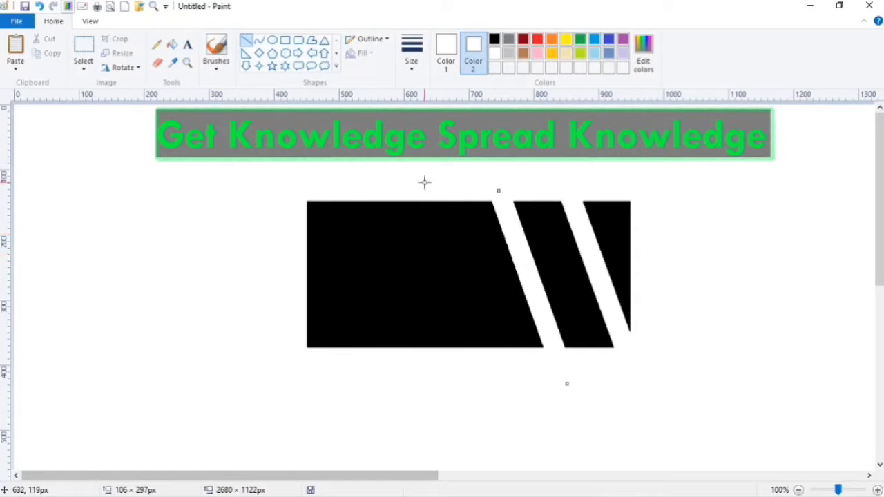
mouse_move(423, 187)
mouse_down()
mouse_move(474, 361)
mouse_move(492, 390)
mouse_up()
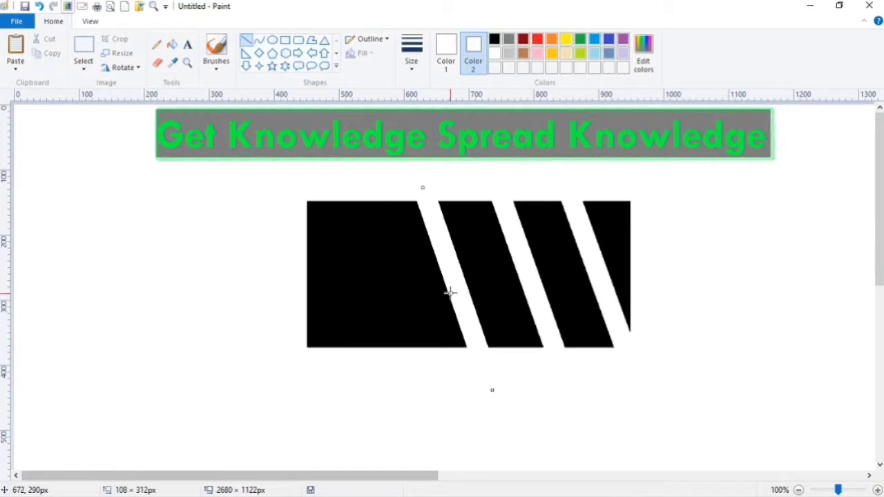
drag(453, 289, 462, 291)
- Draw a fourth parallel white stripe, about 93 × 287 px, near the rectangle's left end and adjust its slant and spacing
drag(361, 196, 417, 379)
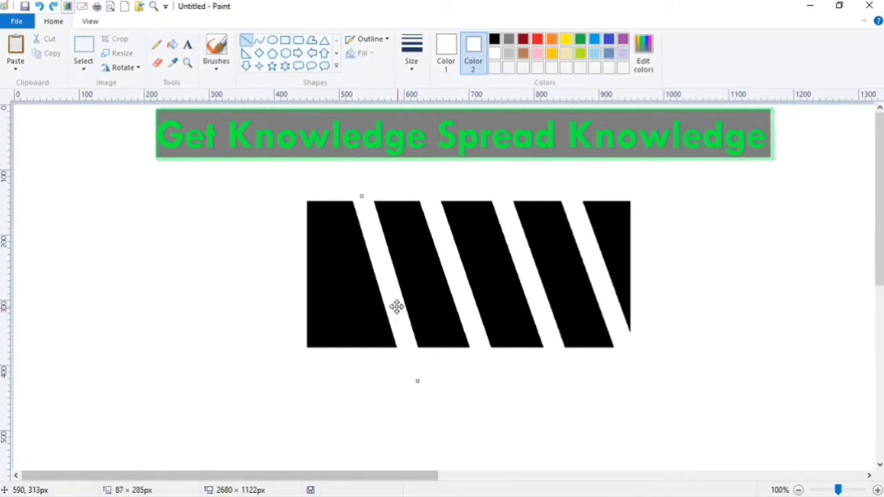
drag(385, 279, 385, 279)
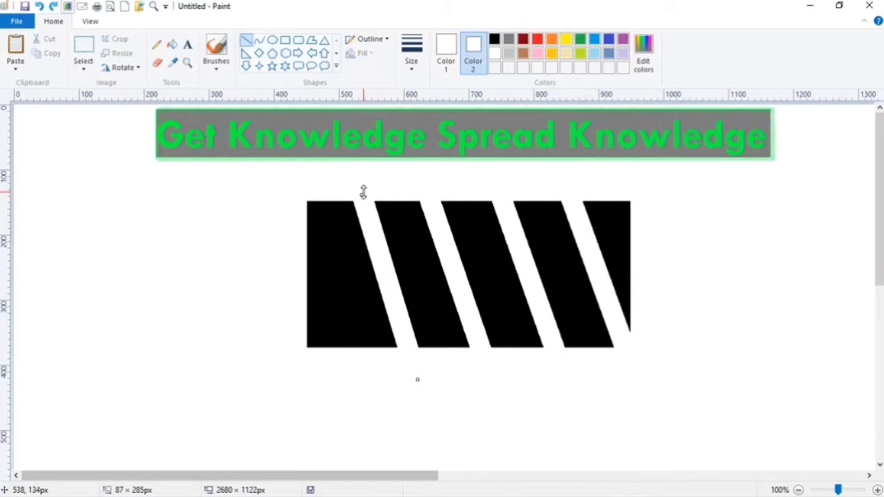
drag(364, 192, 357, 194)
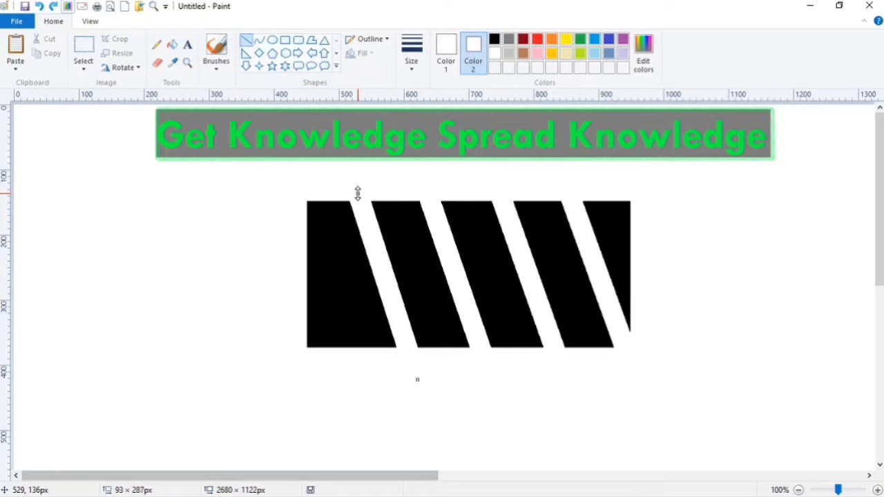
drag(379, 249, 382, 249)
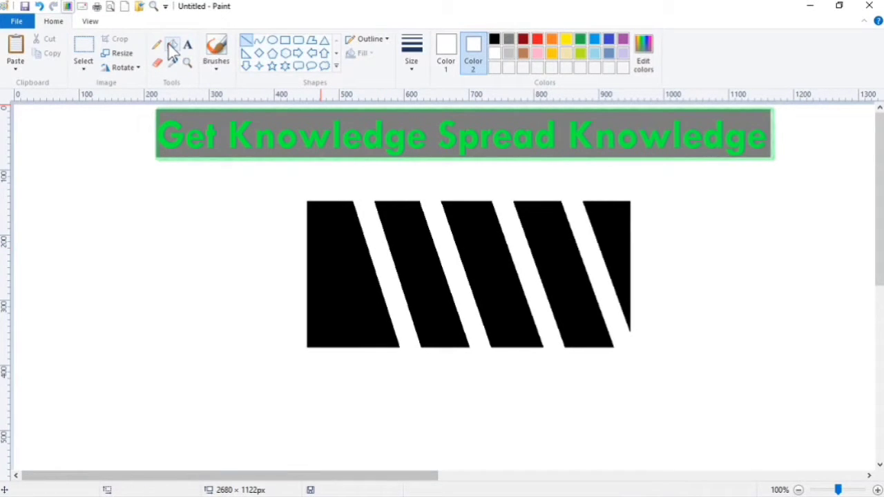
- Fill the leftmost and rightmost black pieces with white, keeping only the three slanted bars
click(171, 46)
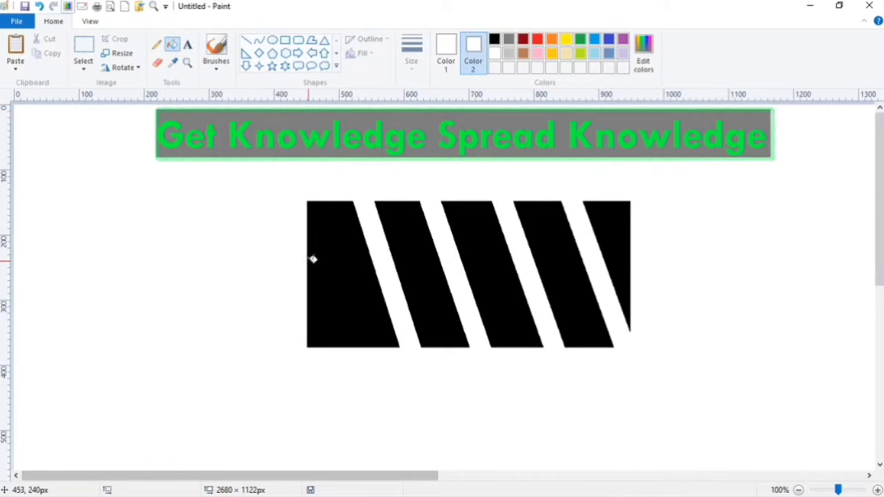
click(331, 261)
click(623, 219)
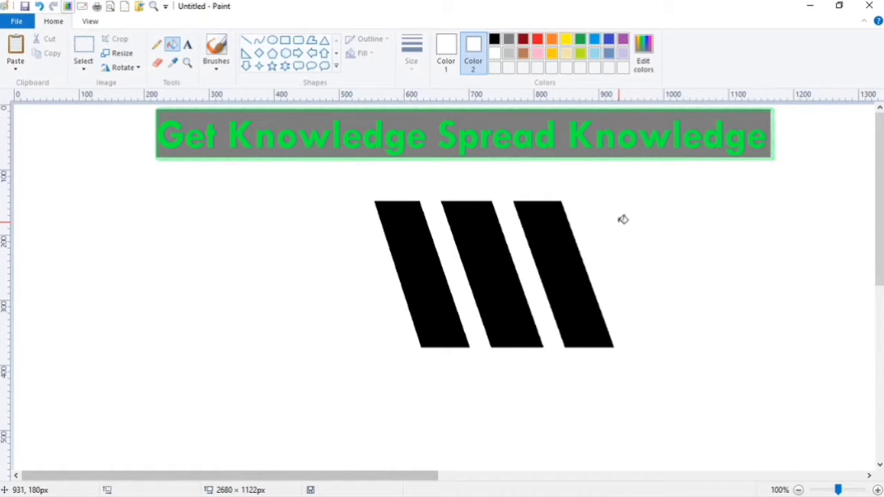
- Draw a white stripe about 450 × 102 px across all three bars, rising from lower left to upper right
click(248, 42)
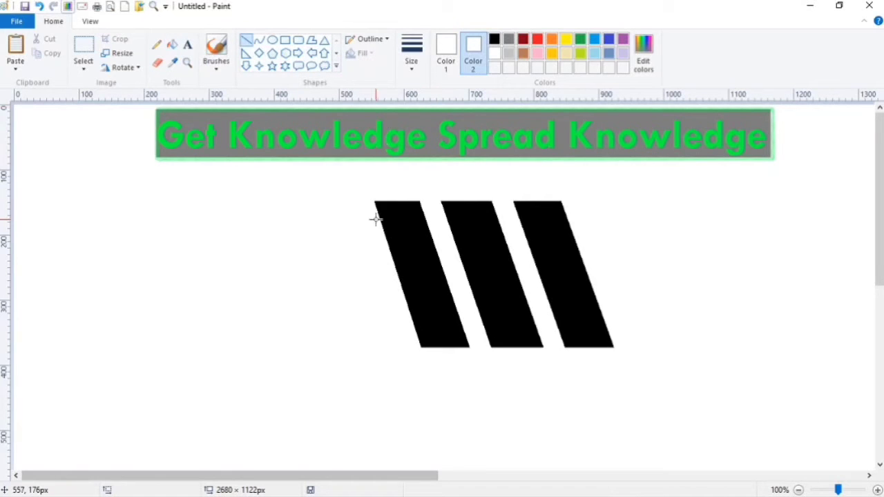
drag(580, 195, 290, 258)
drag(454, 221, 469, 250)
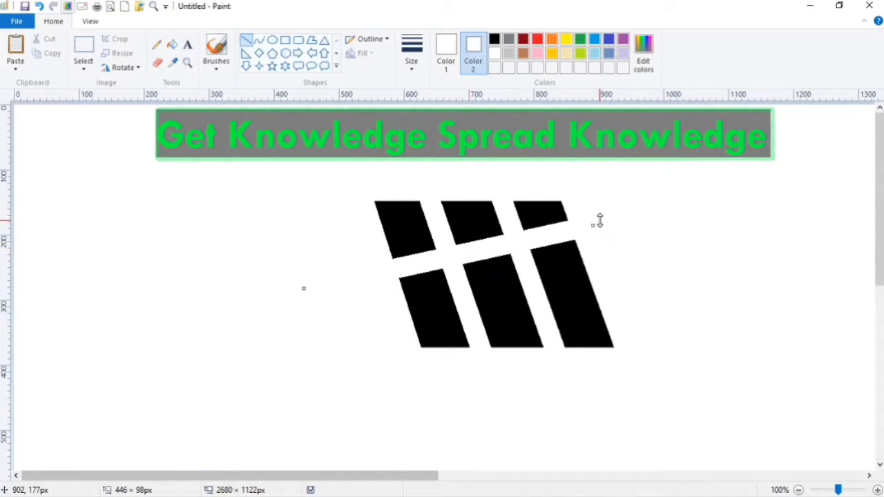
drag(593, 222, 595, 222)
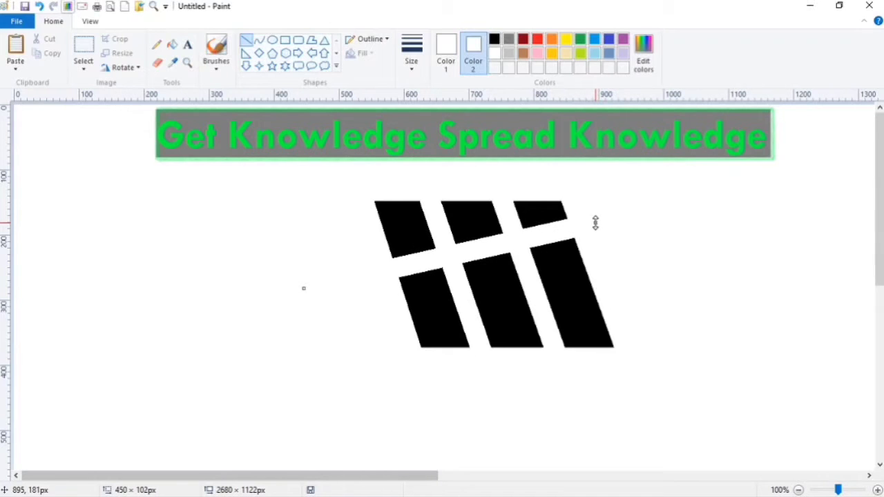
click(678, 263)
- Trim the top of the middle bar with a white line about 96 × 29 px and cut the left bar with one about 137 × 38 px
drag(517, 250, 462, 270)
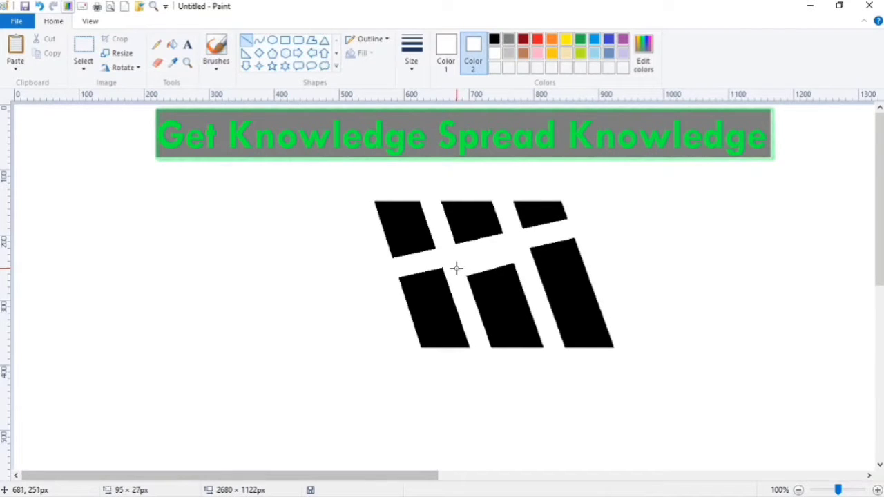
drag(455, 269, 455, 270)
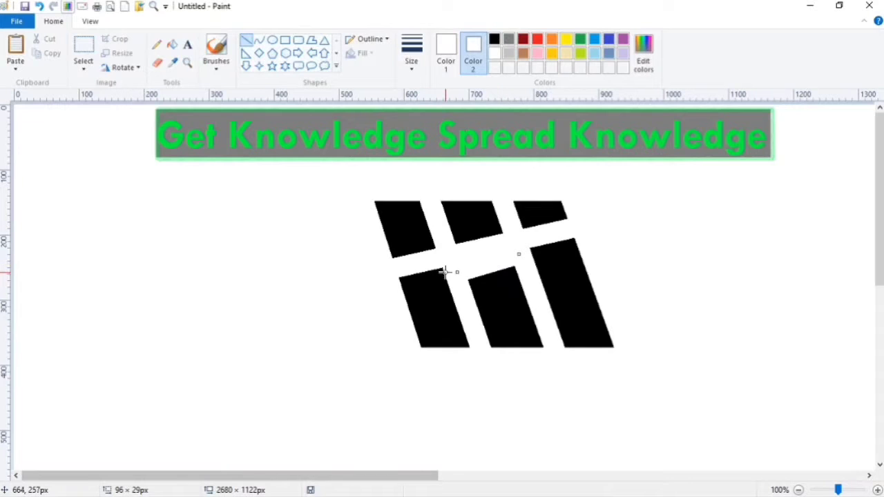
drag(456, 290, 368, 314)
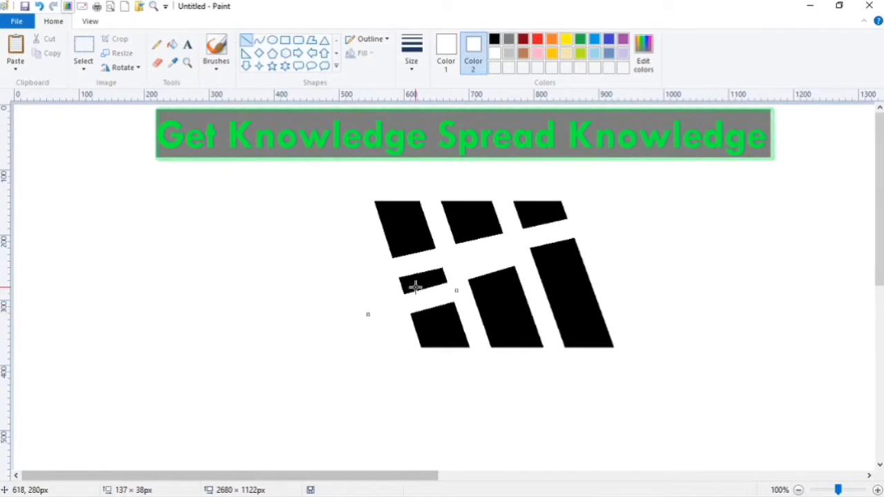
click(420, 290)
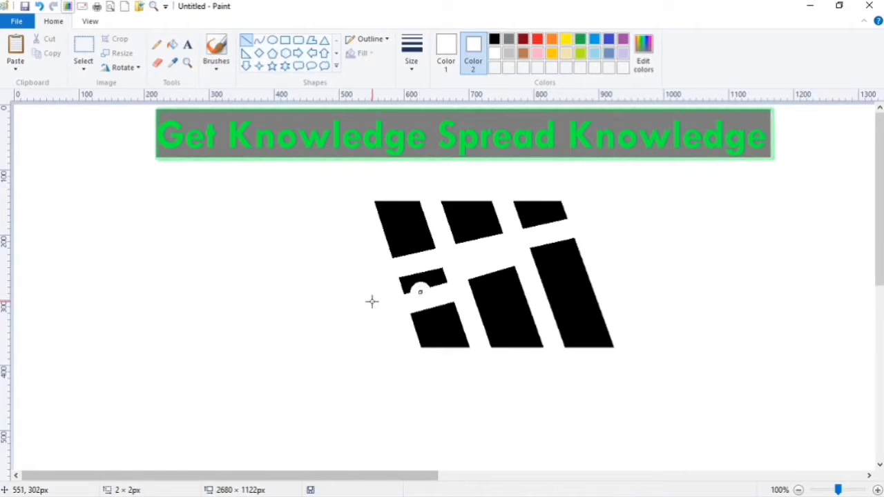
- Fill the leftover black pieces above the three bars with white
click(173, 46)
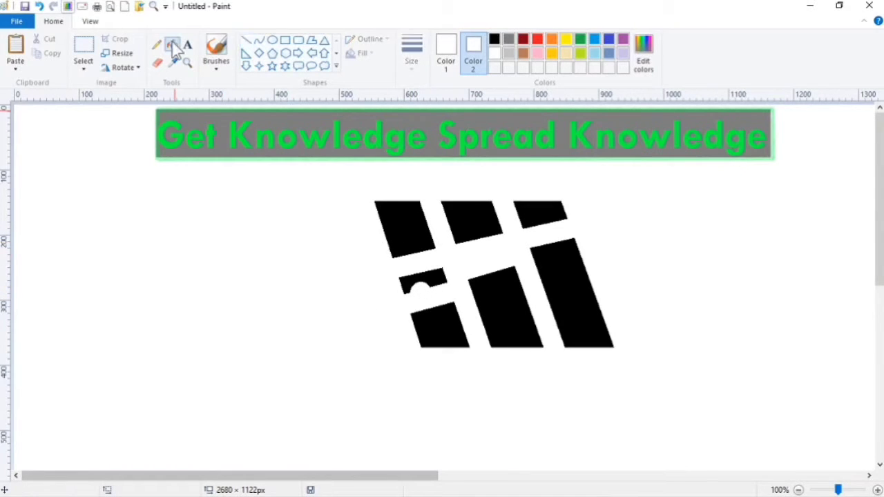
click(409, 222)
click(428, 280)
click(478, 219)
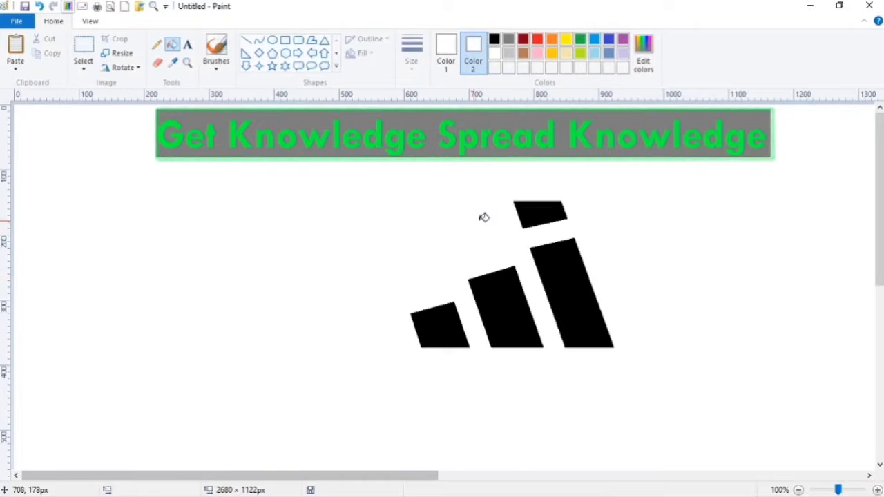
click(547, 211)
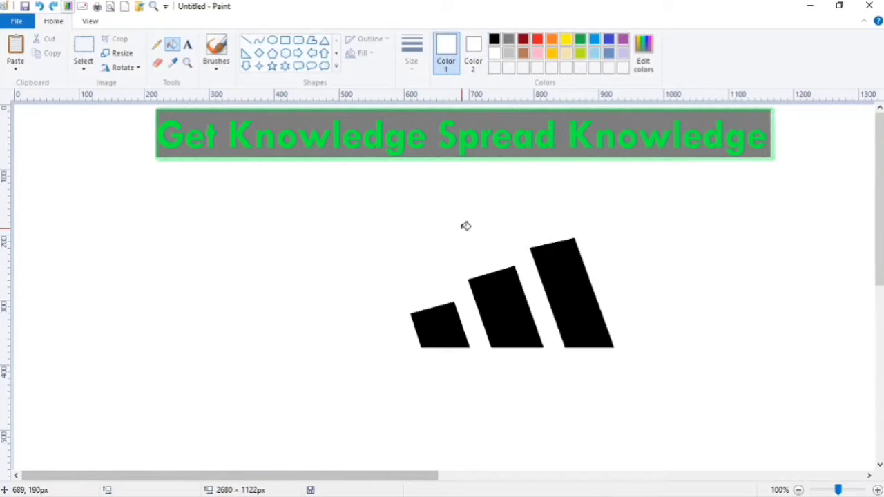
- Add a text box about 368 × 94 px below the bars and set its font to Tw Cen MT
click(188, 48)
drag(420, 356, 660, 418)
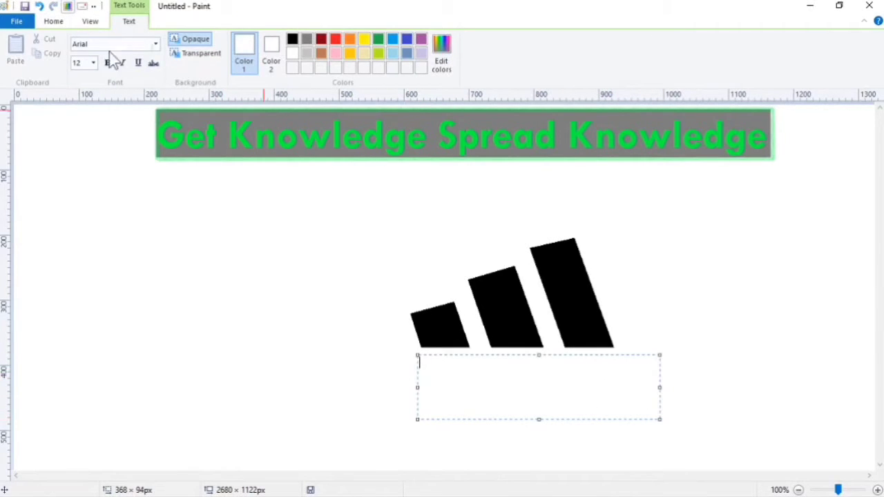
click(156, 44)
drag(189, 76, 186, 325)
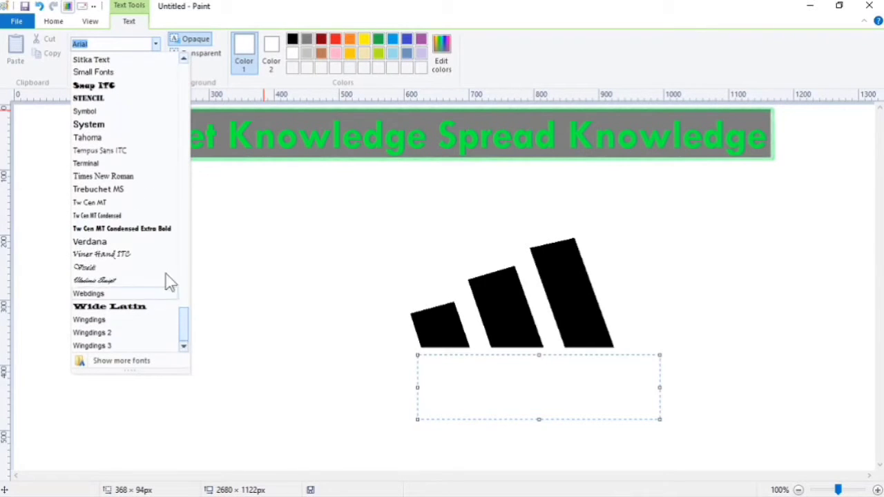
click(106, 202)
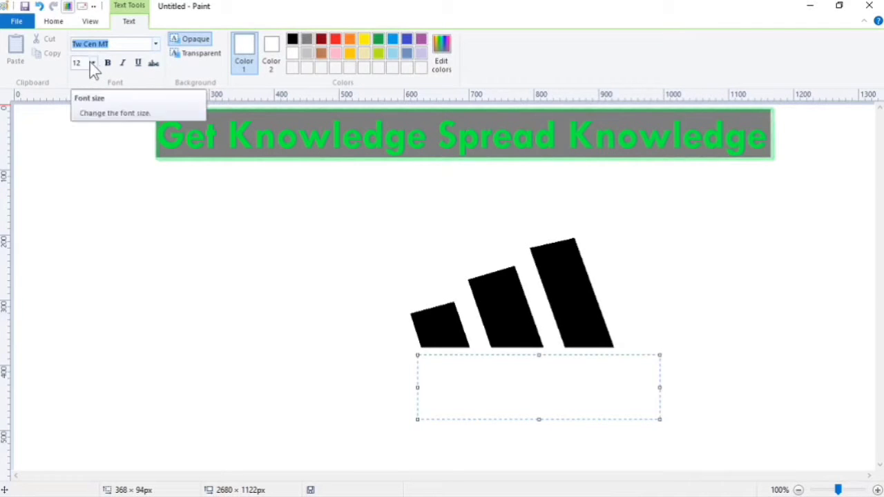
- Format the text as bold, size 105 and black, and enter "adidas" in the text box
click(80, 63)
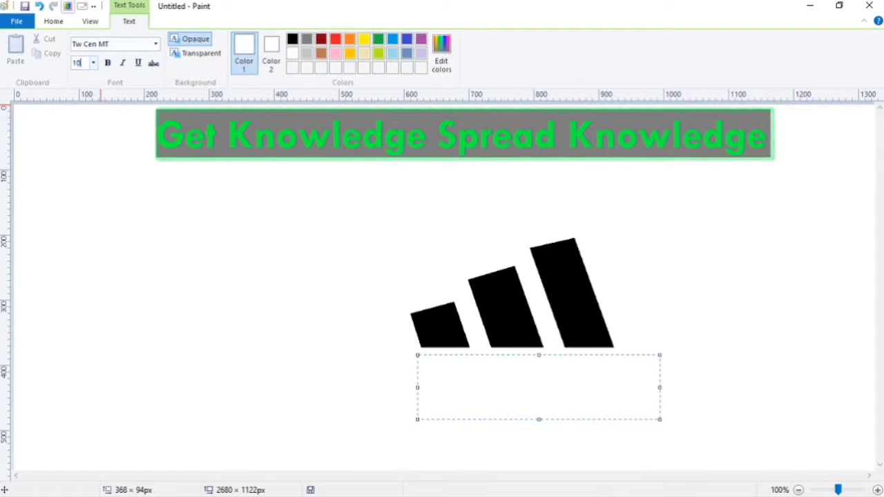
click(107, 64)
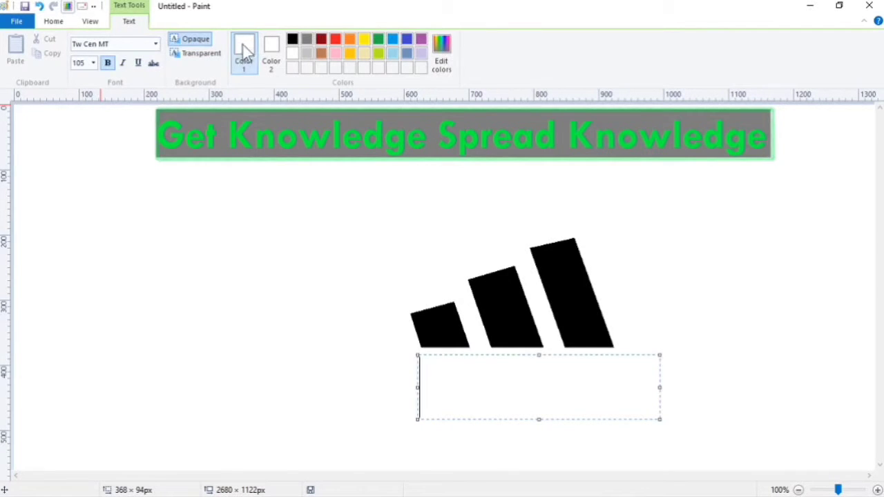
click(293, 43)
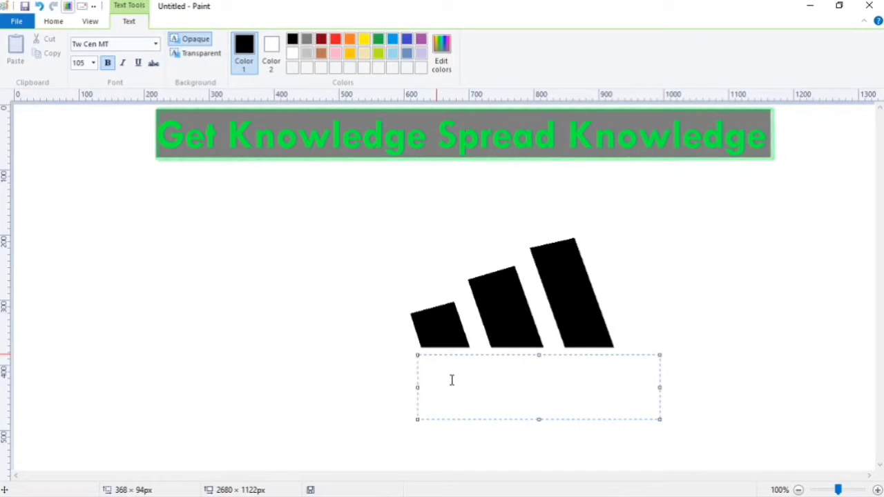
text(adidas)
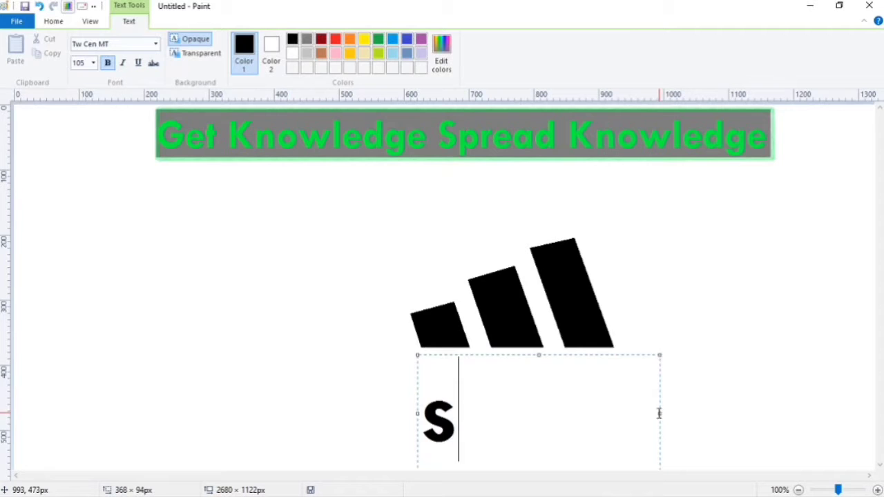
- Enlarge the text box to about 417 × 184 px, place it below the bars, and commit the "adidas" text
drag(660, 413, 685, 413)
drag(612, 355, 589, 352)
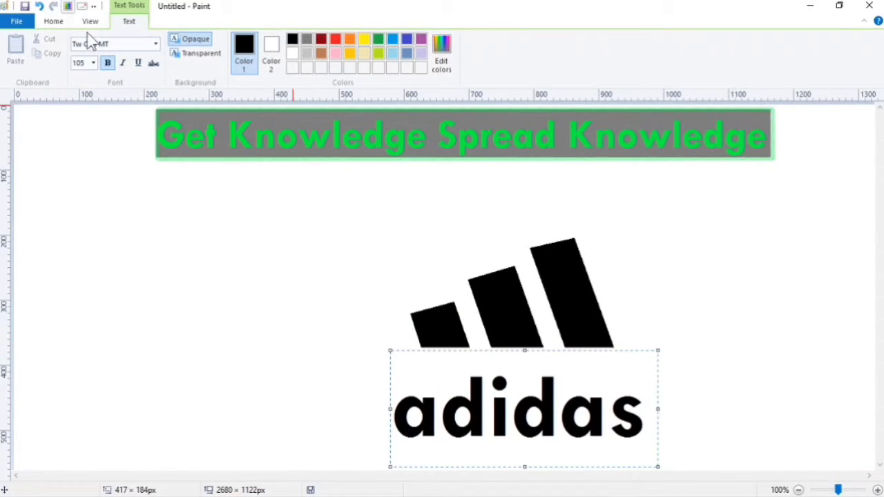
click(677, 361)
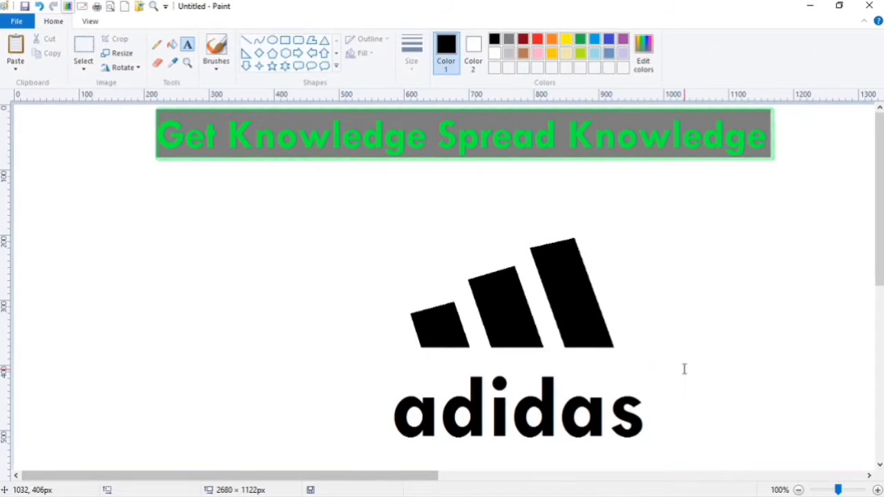
- Delete the upper ends of both d's with a selection about 172 × 28 px and the i's dot with one about 36 × 27 px
click(84, 51)
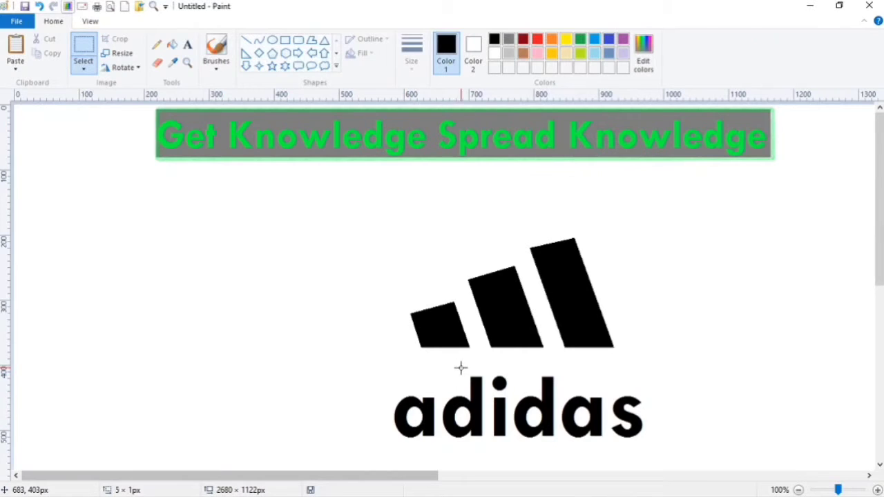
drag(461, 368, 569, 386)
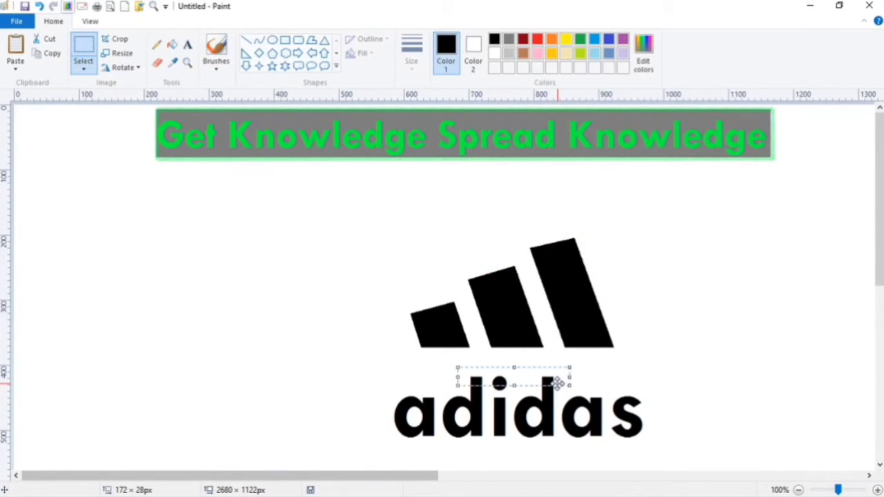
key(Delete)
drag(486, 376, 511, 393)
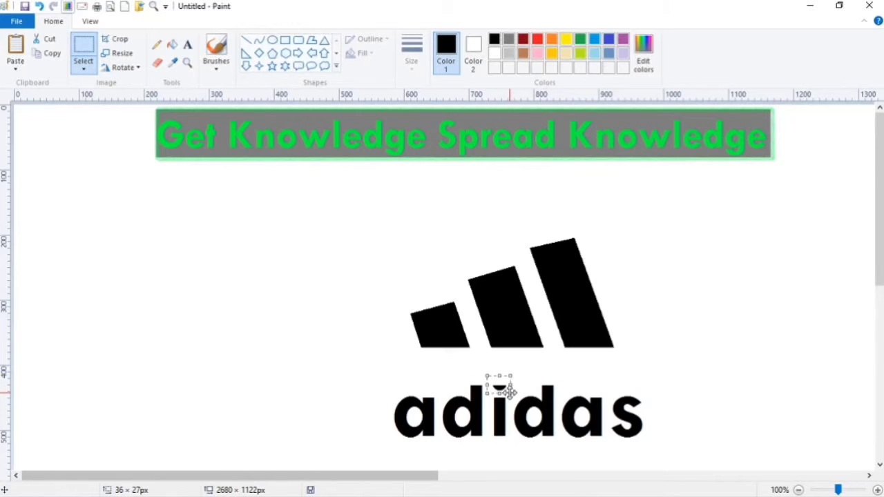
key(Delete)
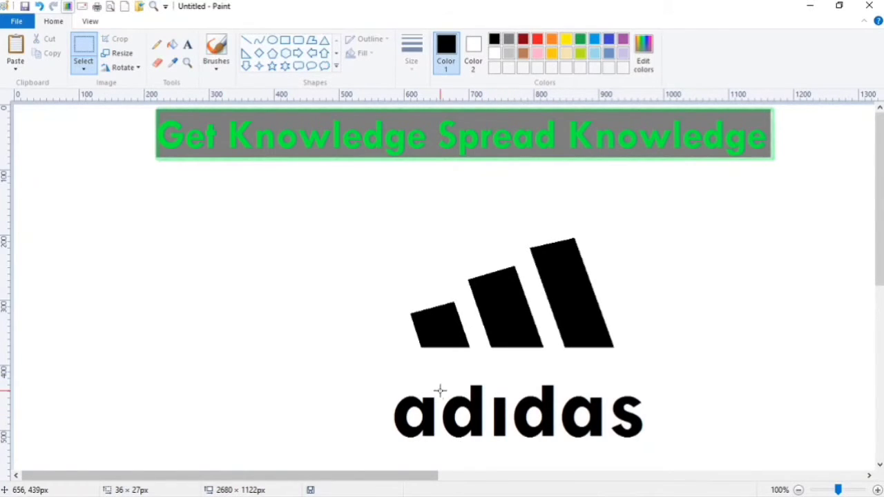
- Move the "adidas" wordmark up against the bottom of the bars, using a transparent selection about 427 × 105 px
drag(382, 380, 655, 448)
drag(618, 417, 613, 383)
click(88, 68)
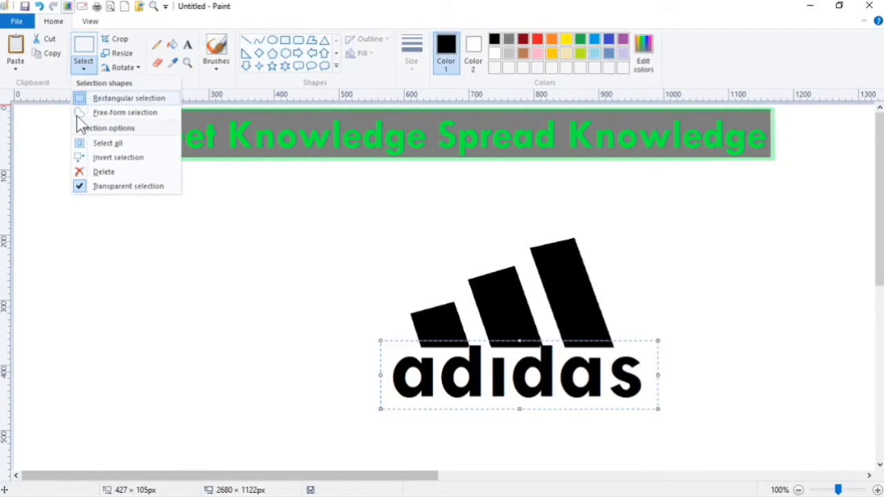
click(109, 185)
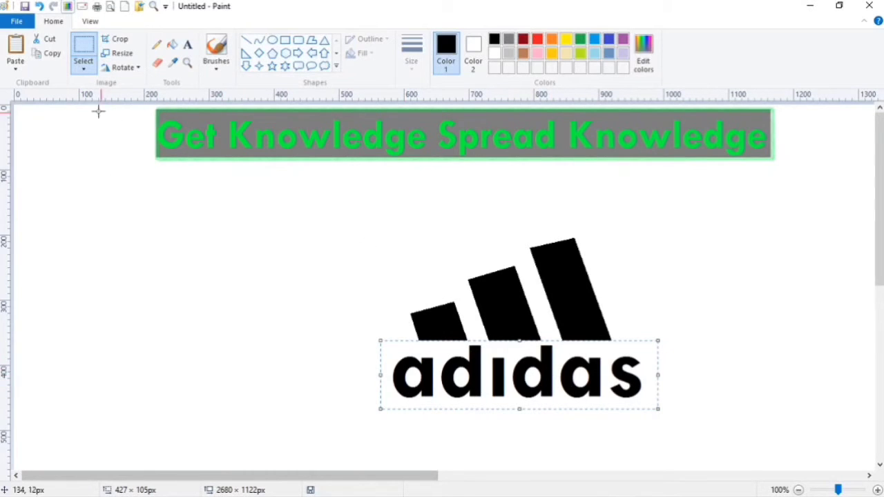
click(86, 70)
click(104, 186)
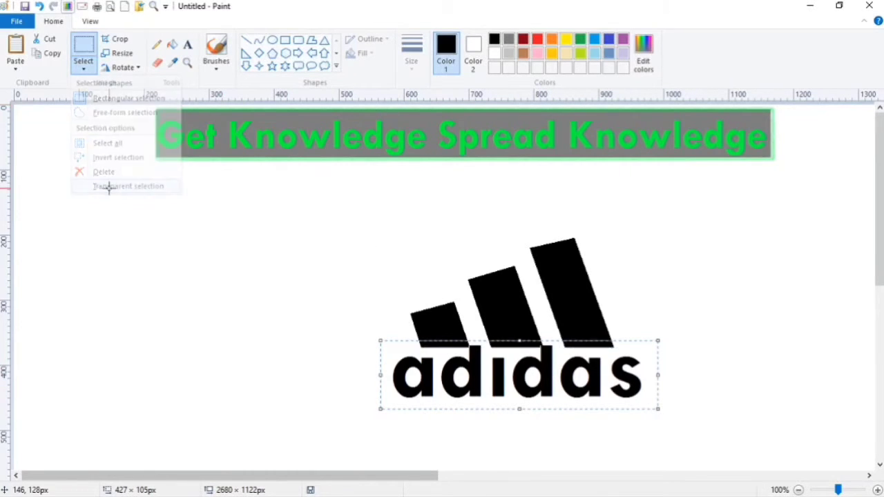
click(513, 371)
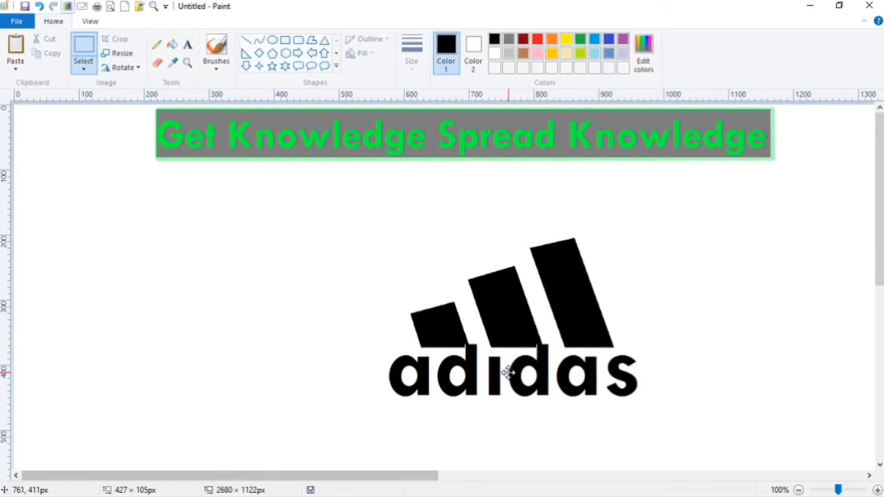
drag(512, 373, 512, 373)
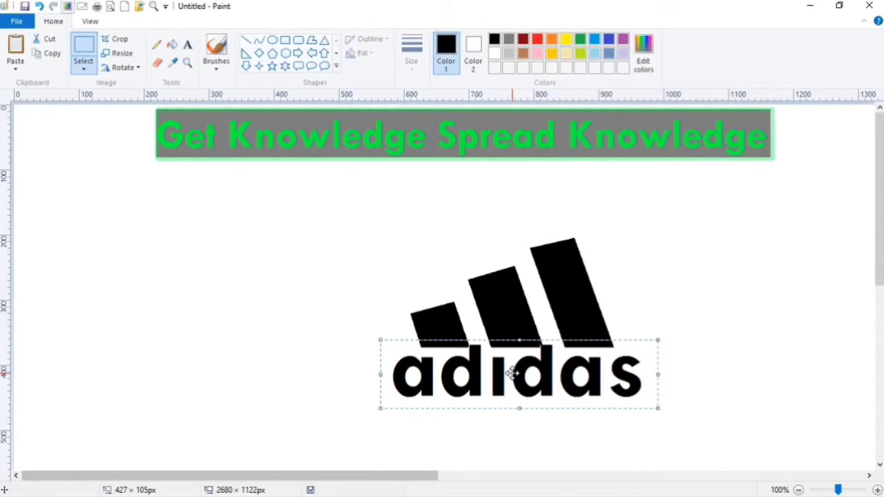
click(343, 356)
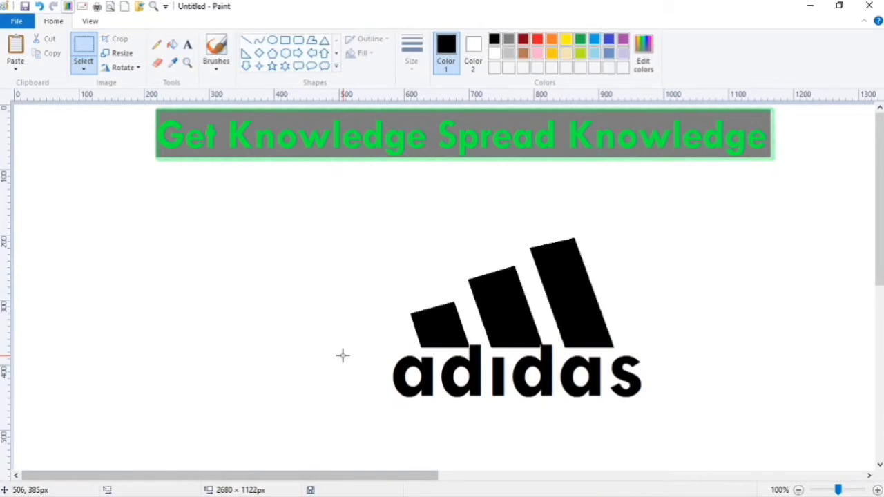
- Draw a black rectangle about 16 × 14 px above the i as its dot, using the second line thickness, and fill it black
click(286, 40)
click(419, 67)
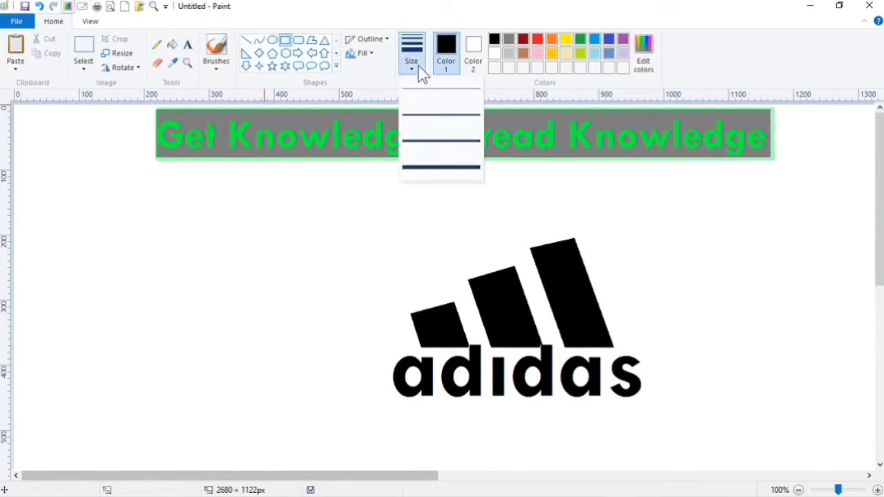
click(433, 119)
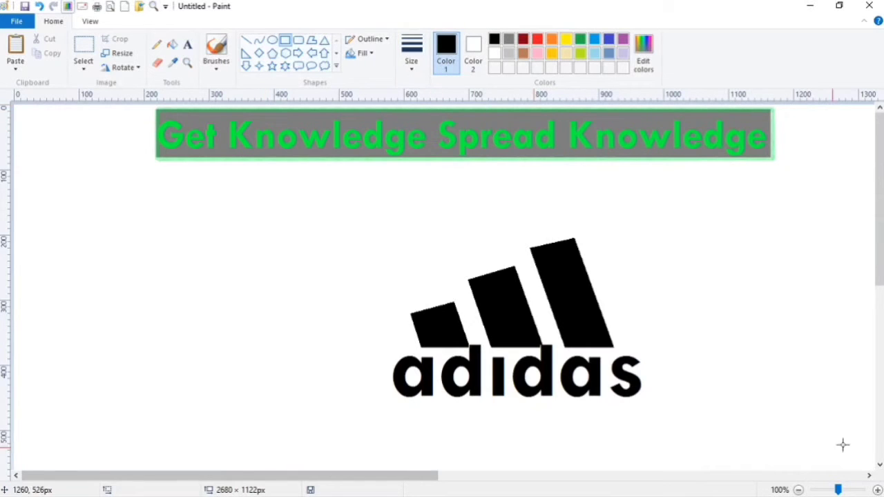
click(877, 490)
drag(178, 476, 343, 476)
scroll(854, 175, down, 5)
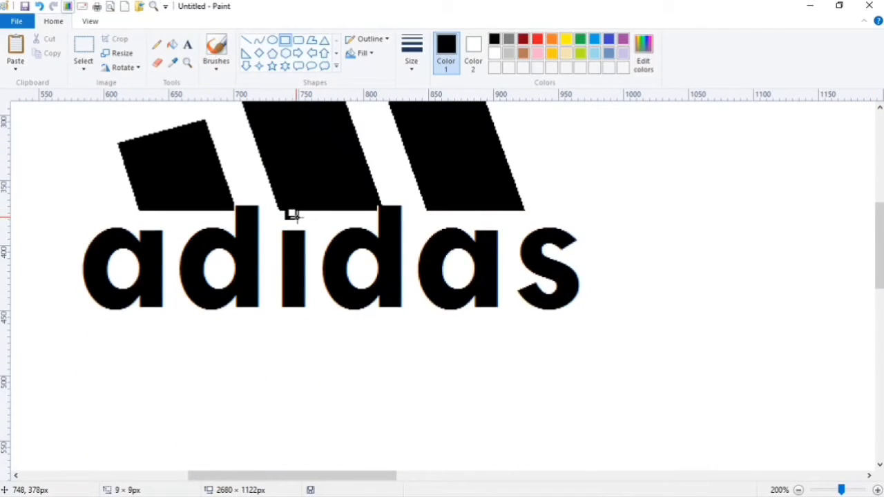
drag(296, 216, 309, 221)
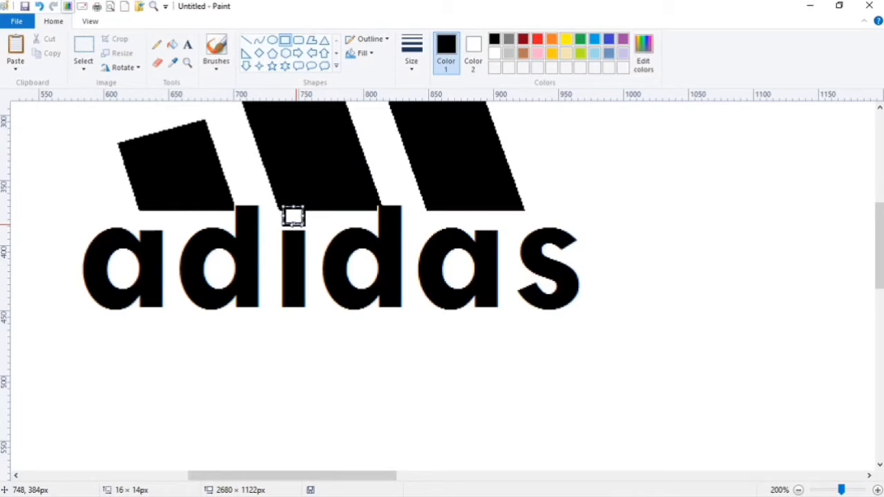
click(172, 44)
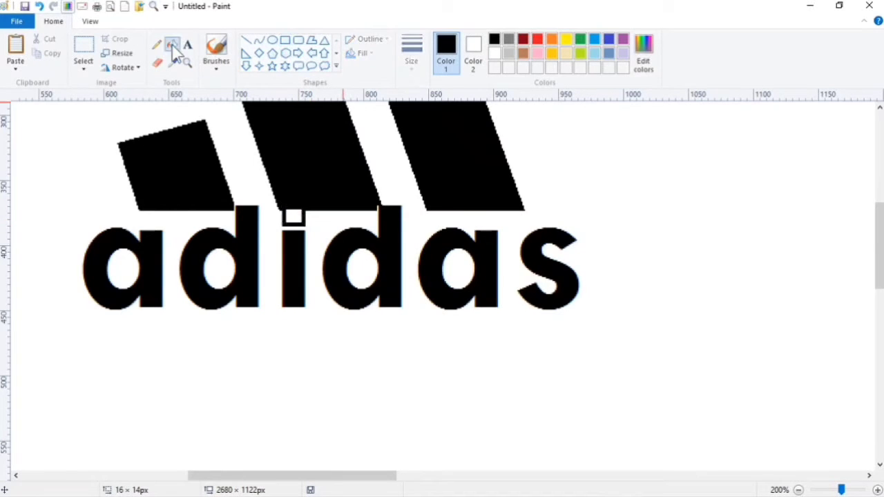
click(298, 216)
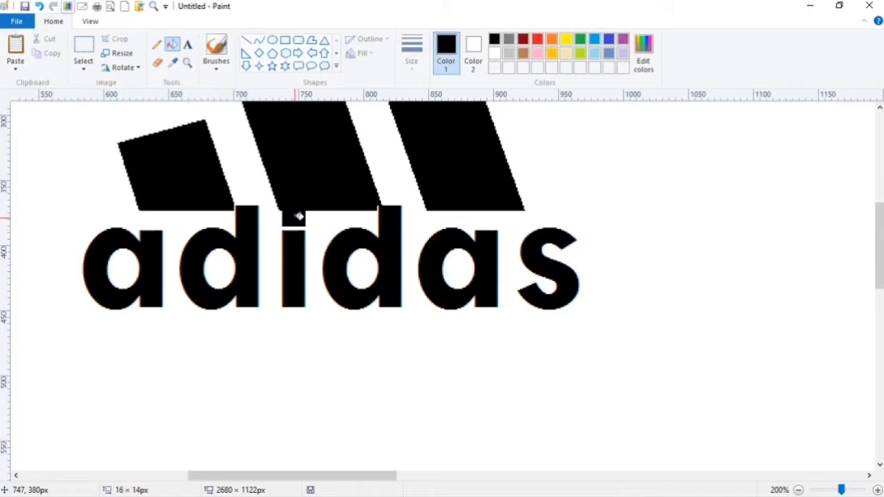
- Try to move the whole logo up and to the left on the canvas
click(828, 490)
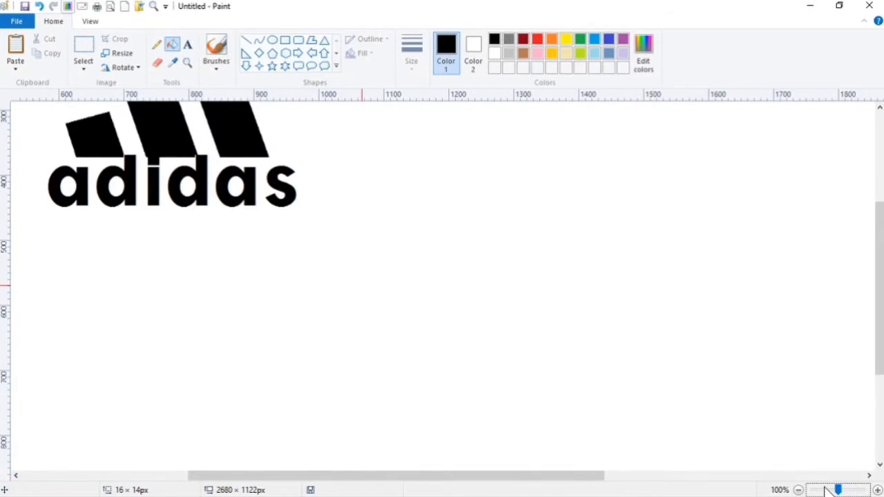
drag(880, 308, 880, 254)
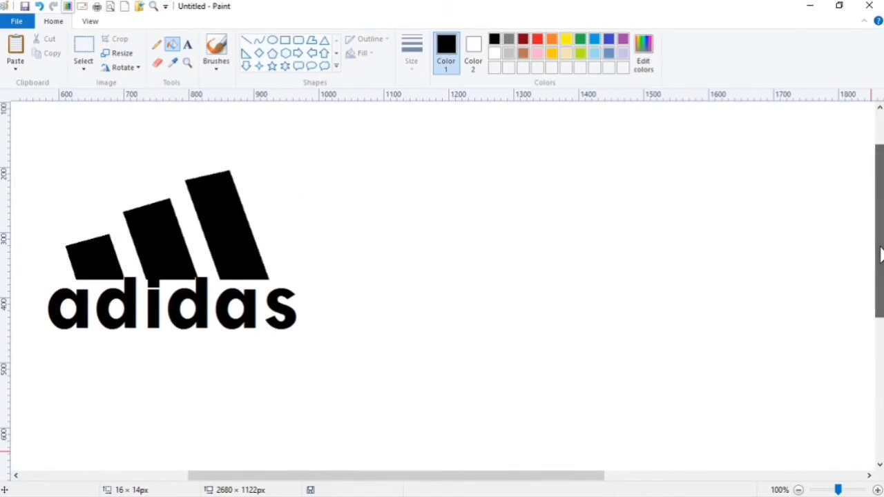
drag(515, 480, 365, 479)
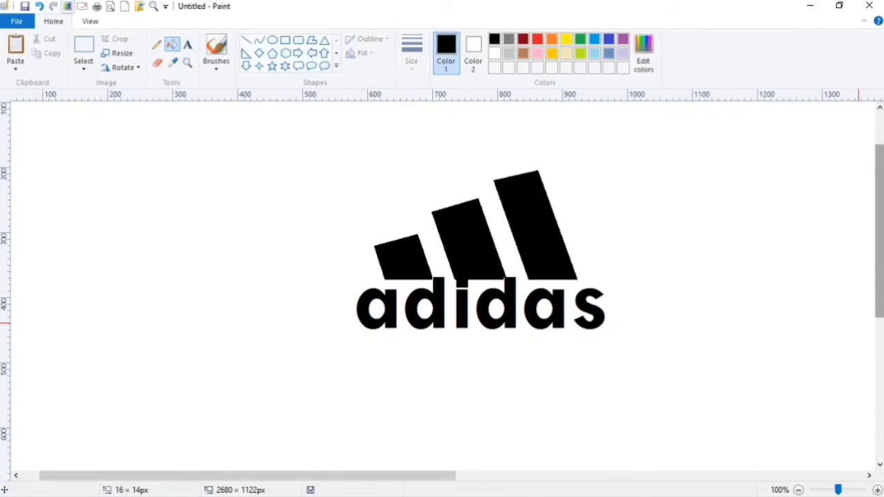
drag(880, 284, 880, 247)
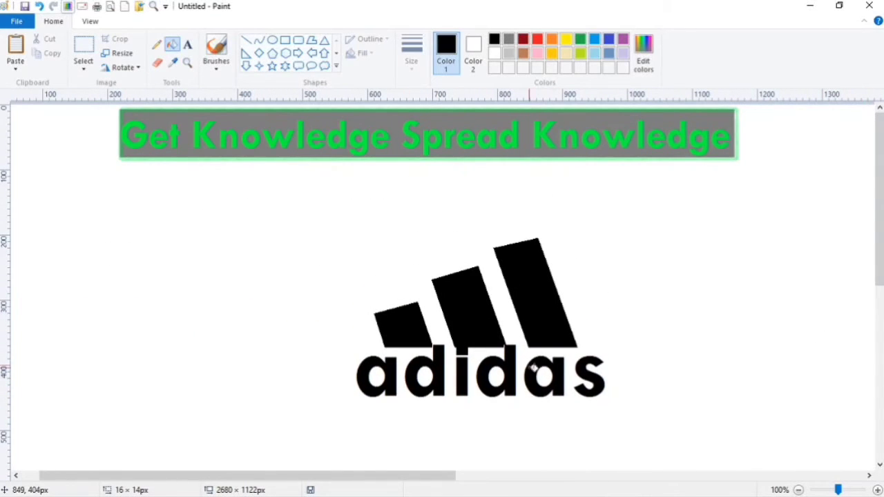
click(83, 49)
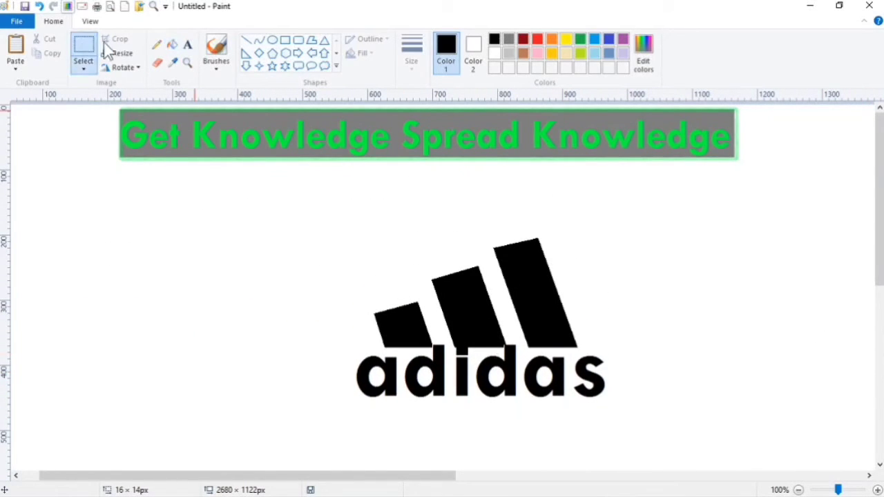
drag(318, 229, 642, 428)
drag(572, 357, 491, 306)
- Draw a vertical line about 254 px tall and a diagonal line about 178 × 207 px beside the logo, and move the diagonal clear of the vertical
drag(335, 476, 587, 486)
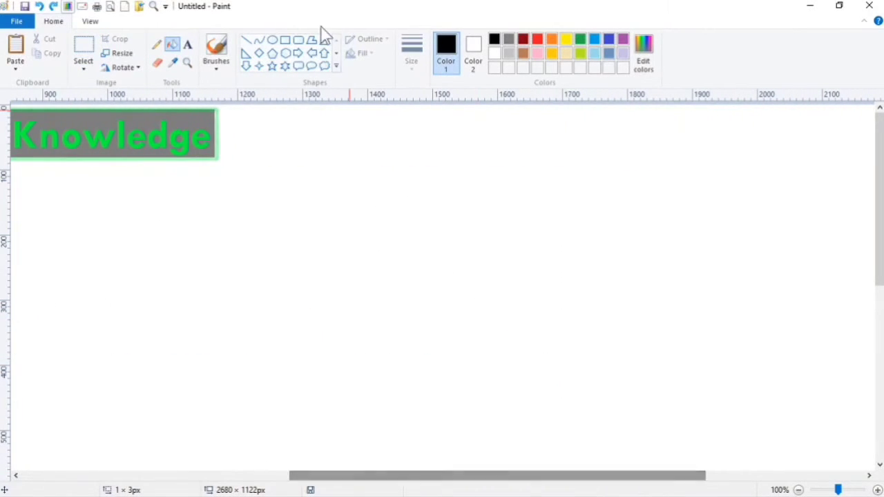
click(247, 41)
drag(353, 176, 345, 341)
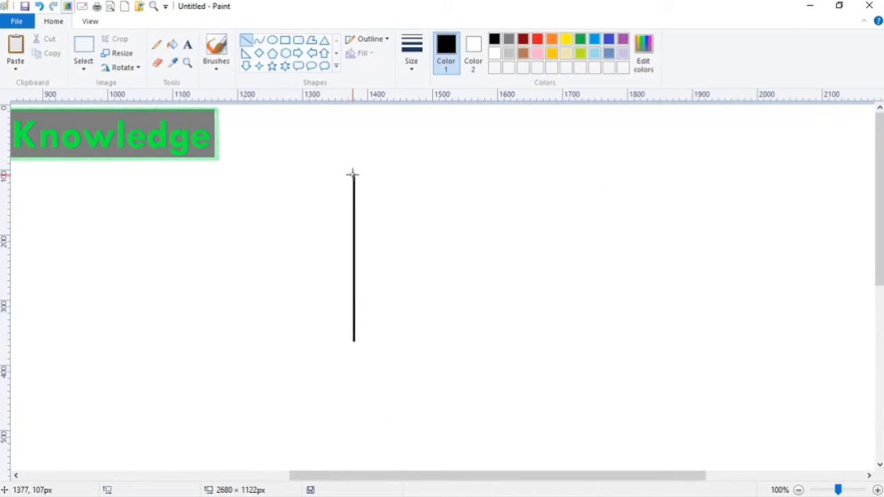
drag(354, 247, 354, 341)
drag(354, 176, 469, 207)
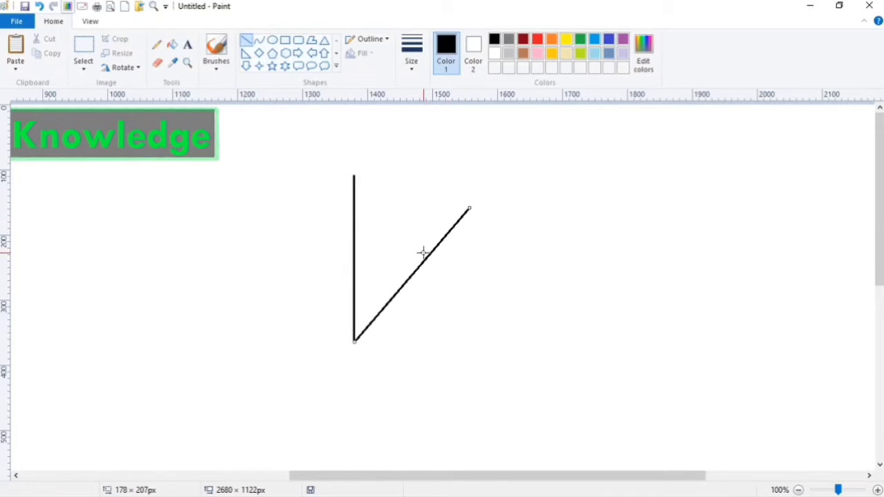
drag(423, 252, 544, 297)
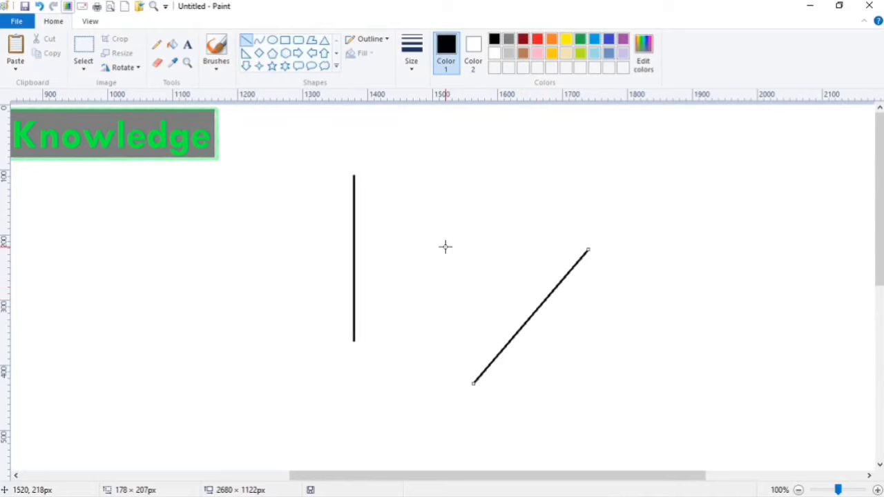
click(359, 144)
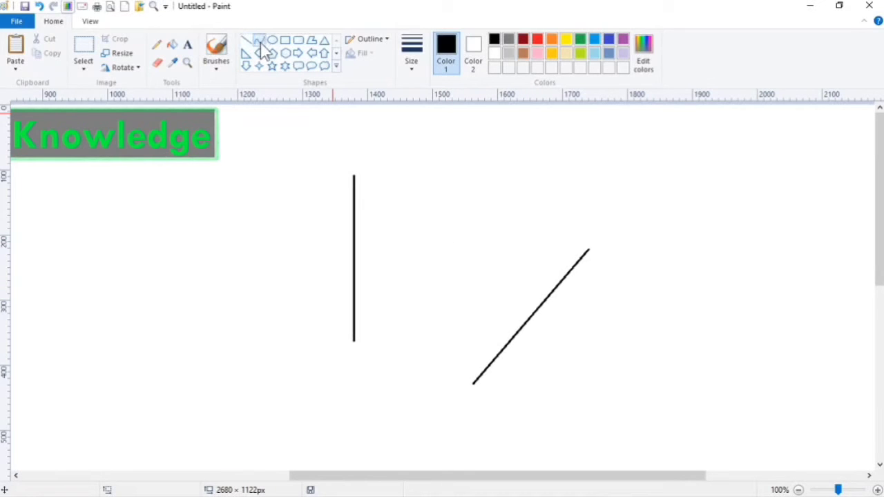
- Trace both lines with the Curve tool, bow the curves outward, and move one left of the vertical line and the other up right of the diagonal
drag(354, 176, 354, 338)
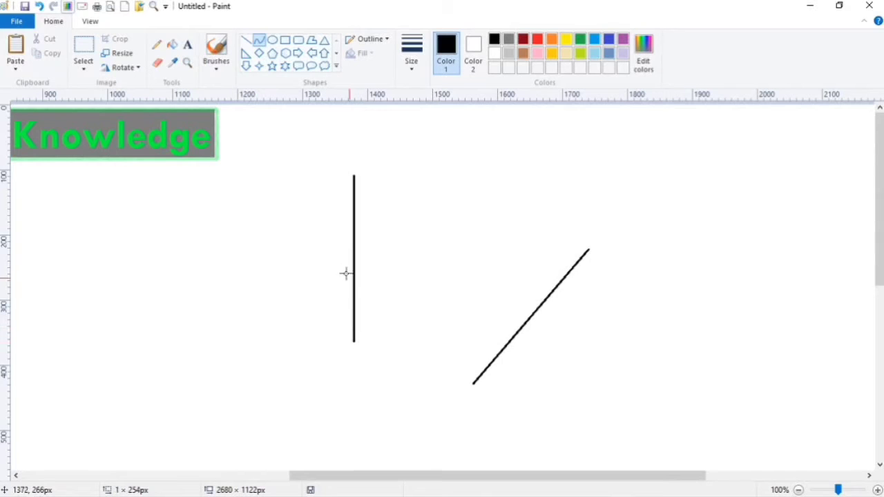
drag(351, 239, 275, 245)
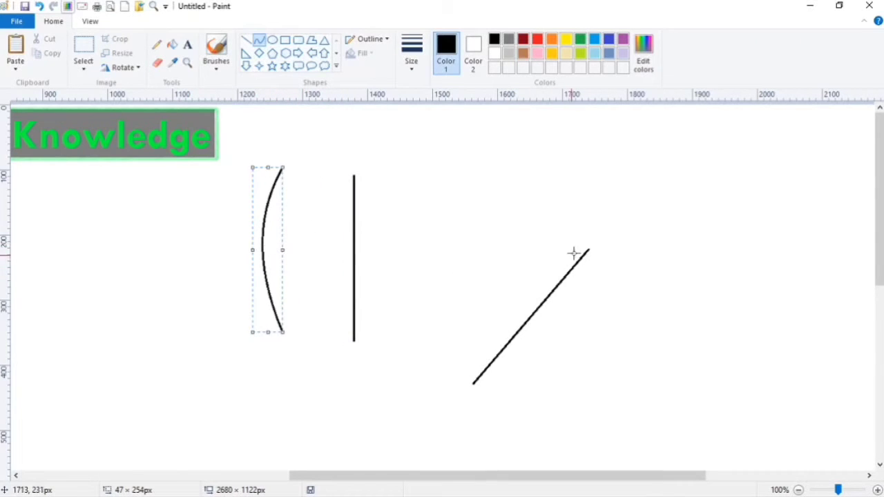
drag(588, 248, 472, 385)
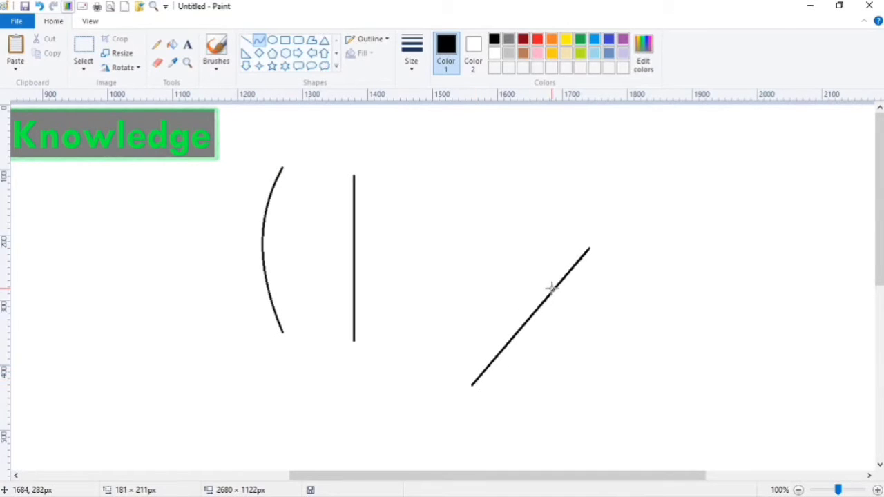
drag(552, 288, 722, 215)
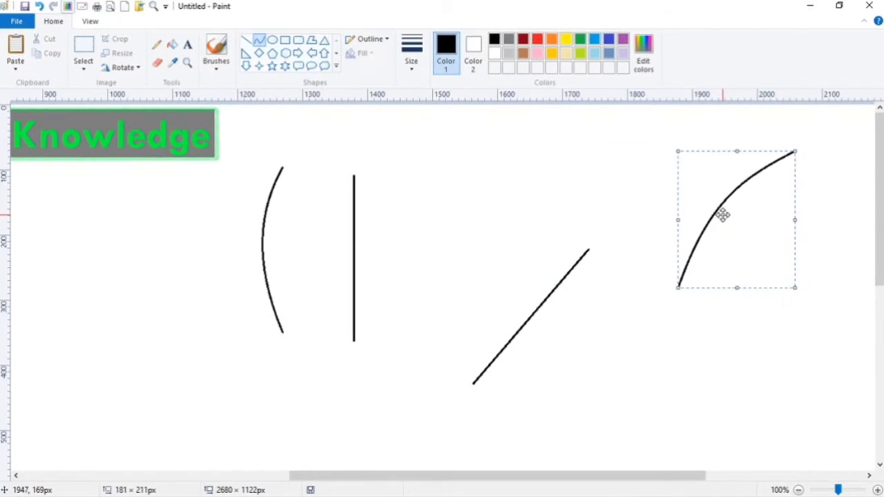
click(653, 309)
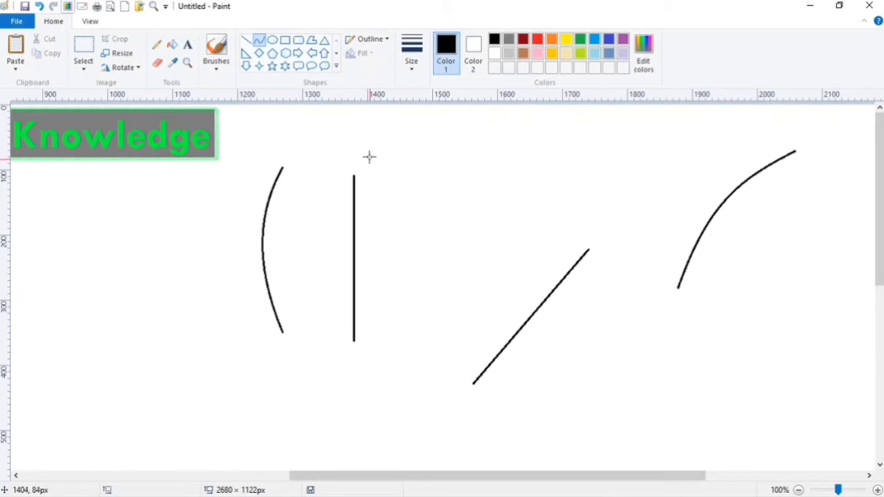
- Delete the straight vertical and diagonal lines between the two curves with a rectangular selection about 434 × 380 px
click(83, 53)
drag(333, 163, 615, 410)
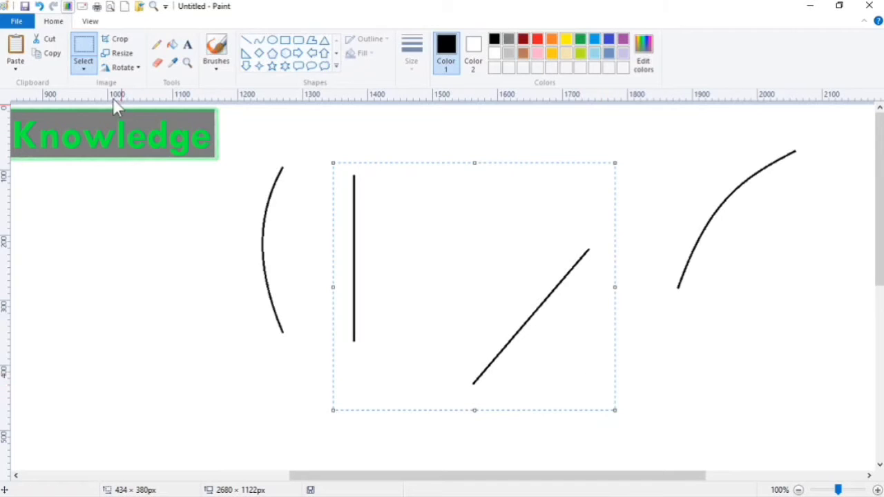
click(83, 68)
click(104, 172)
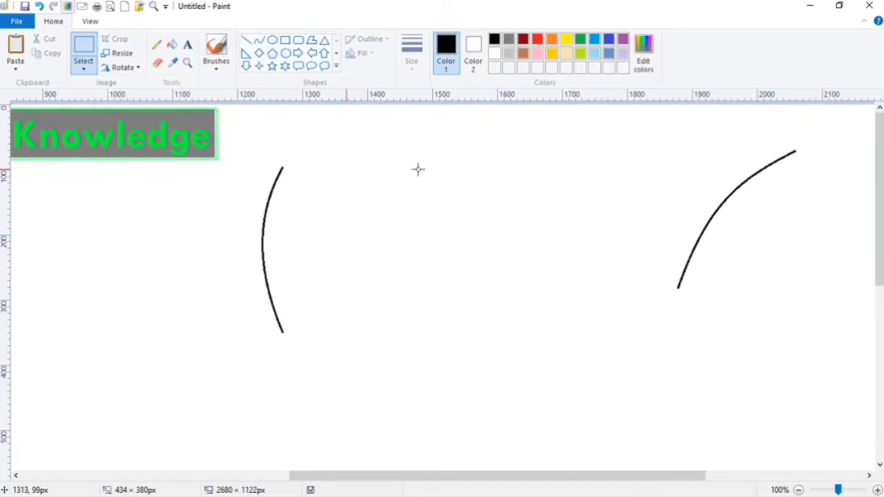
- Duplicate the upright curve, flip the copy horizontally, and fit it against the original to close an upright leaf outline
click(417, 169)
click(84, 47)
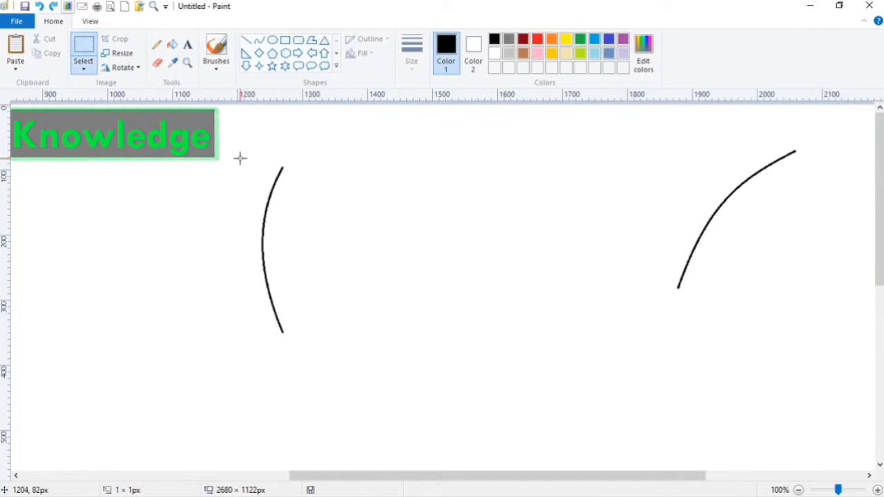
drag(243, 155, 321, 354)
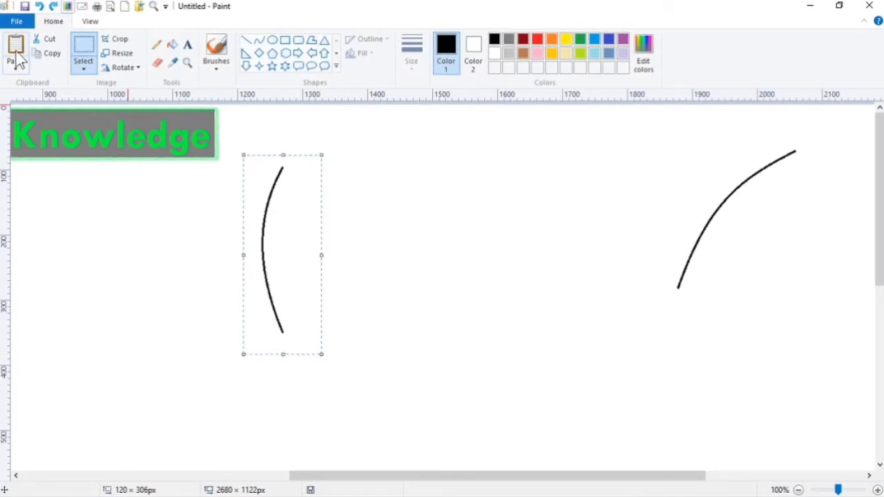
click(18, 60)
drag(59, 182, 325, 234)
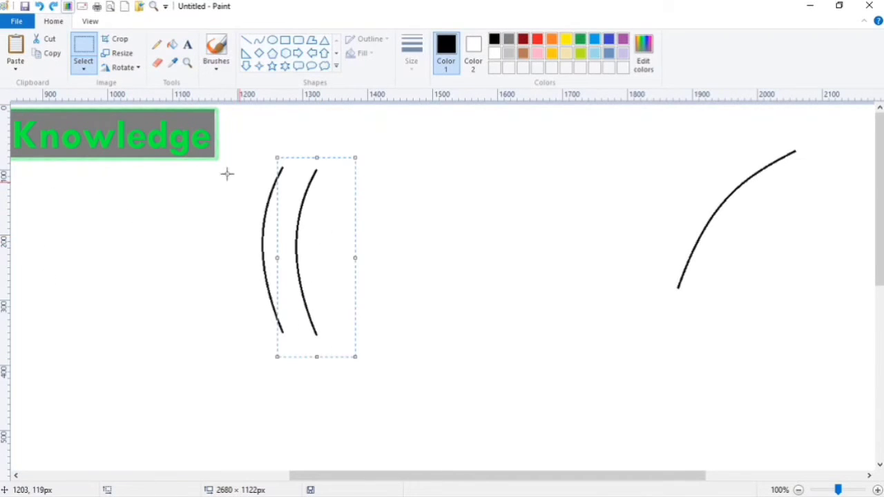
click(133, 68)
click(147, 140)
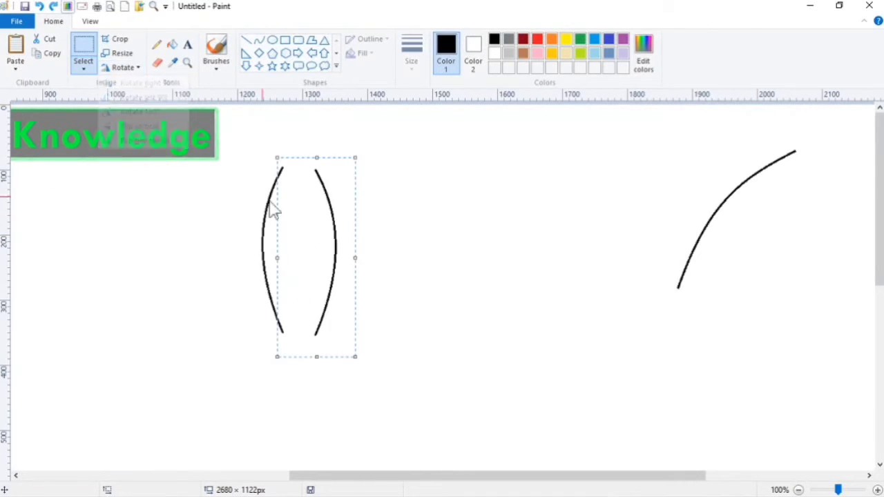
drag(327, 234, 298, 236)
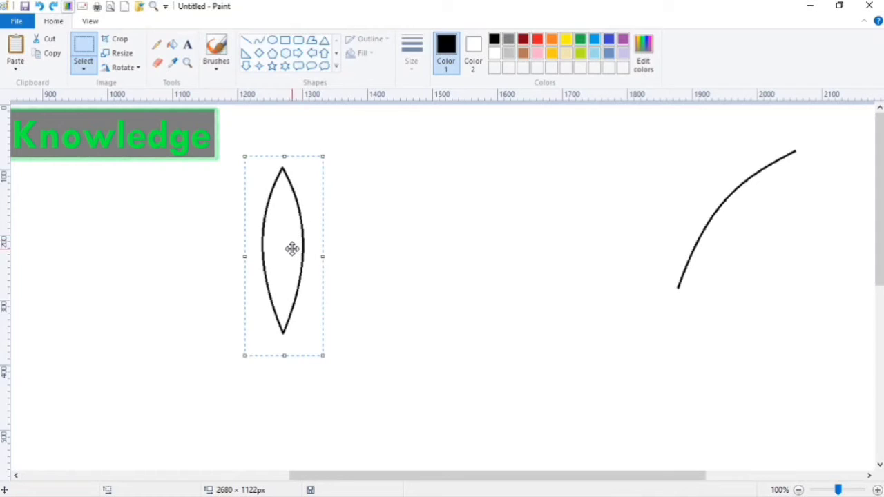
- Move the diagonal curve nearer the upright leaf and paste a copy of it just below and right of it
click(530, 250)
drag(654, 130, 802, 306)
drag(666, 254, 455, 283)
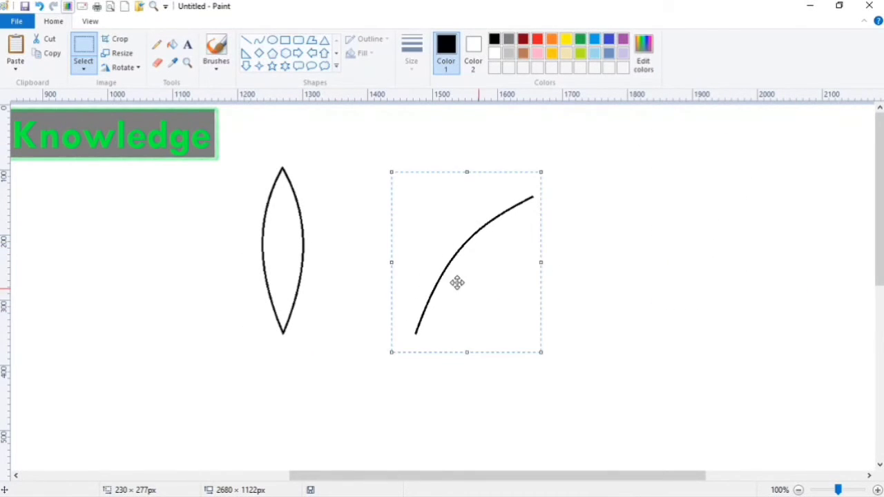
click(52, 54)
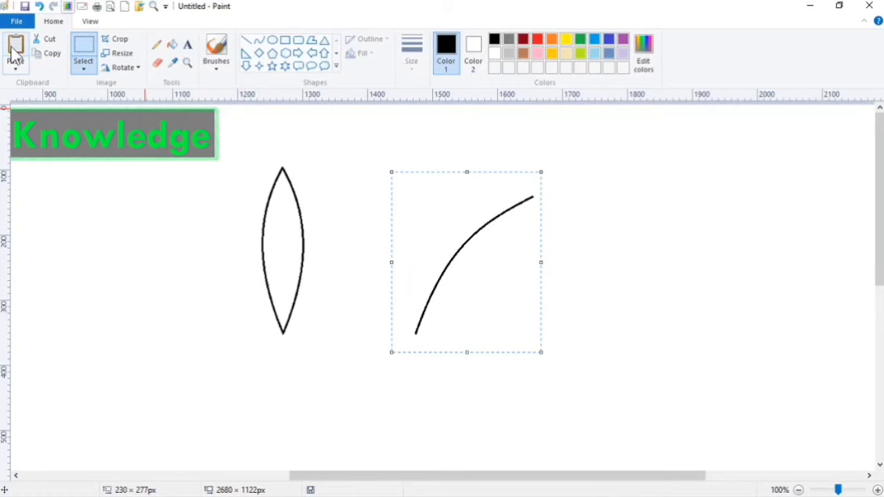
click(15, 54)
drag(73, 168, 494, 274)
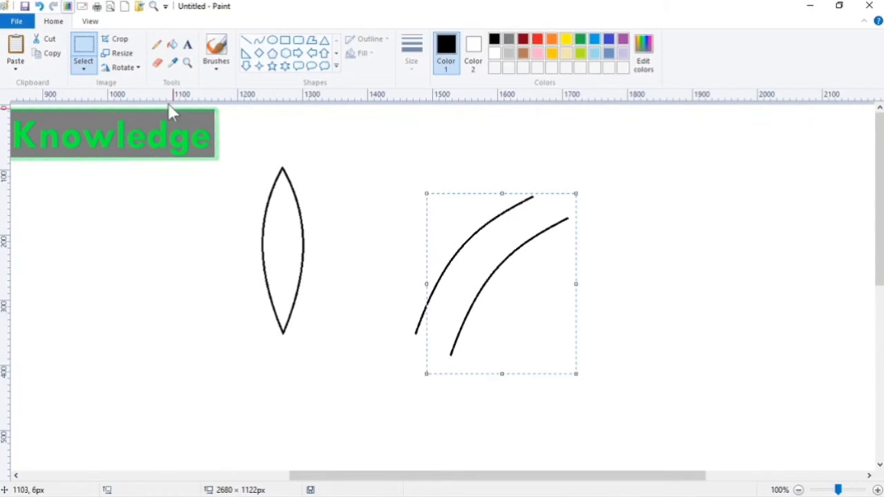
- Rotate the pasted diagonal curve right by 90° twice and join its ends to the original curve, closing a slanted leaf
click(123, 67)
click(140, 83)
click(123, 67)
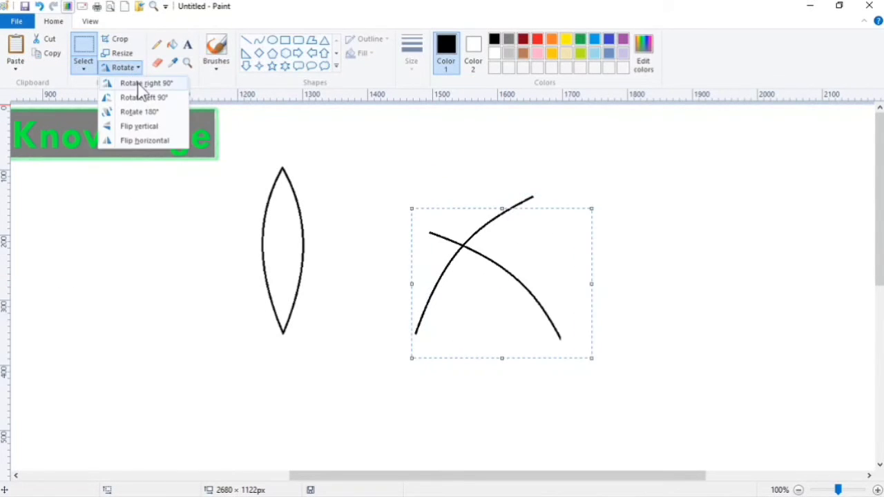
click(140, 83)
mouse_move(481, 258)
mouse_down()
mouse_move(509, 278)
mouse_move(496, 265)
mouse_up()
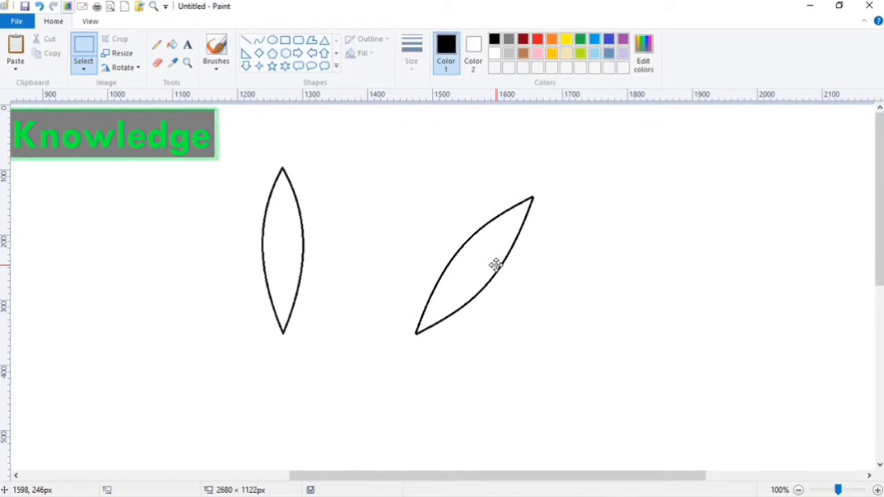
- Move the upright leaf slightly up and to the right, closer to the slanted leaf
click(584, 300)
drag(246, 156, 338, 339)
drag(291, 268, 318, 254)
- Copy the slanted leaf with a selection about 211 × 289 px, flip the copy horizontally, and place it left of the upright leaf
drag(411, 171, 548, 359)
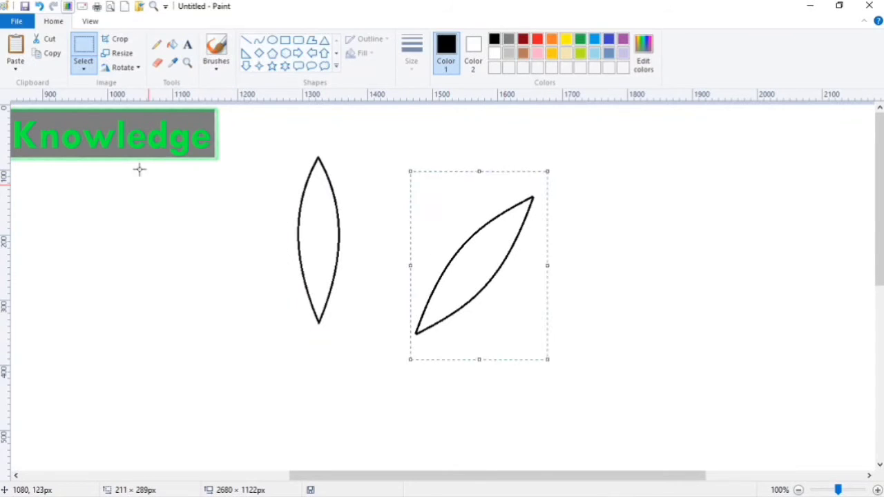
click(42, 53)
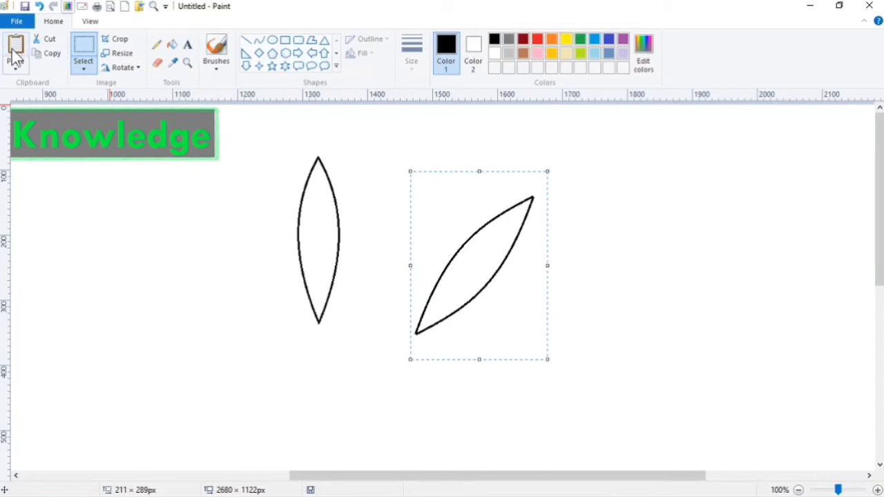
click(15, 49)
drag(111, 210, 703, 318)
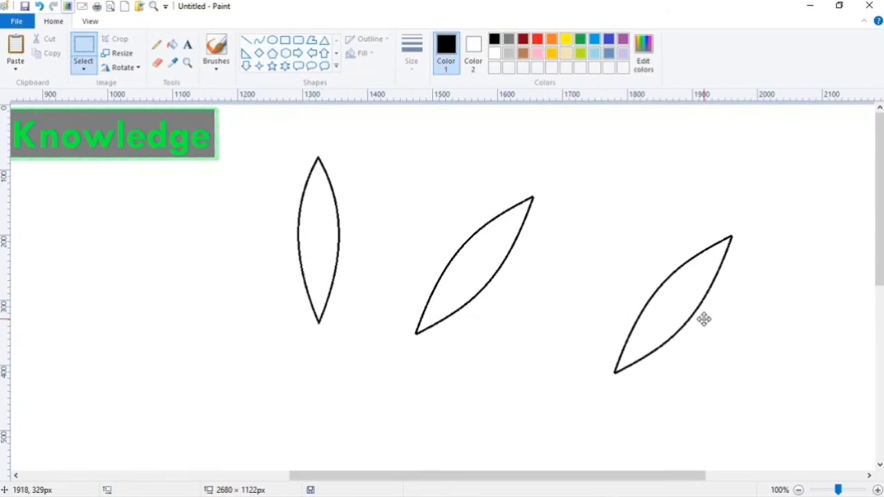
click(123, 67)
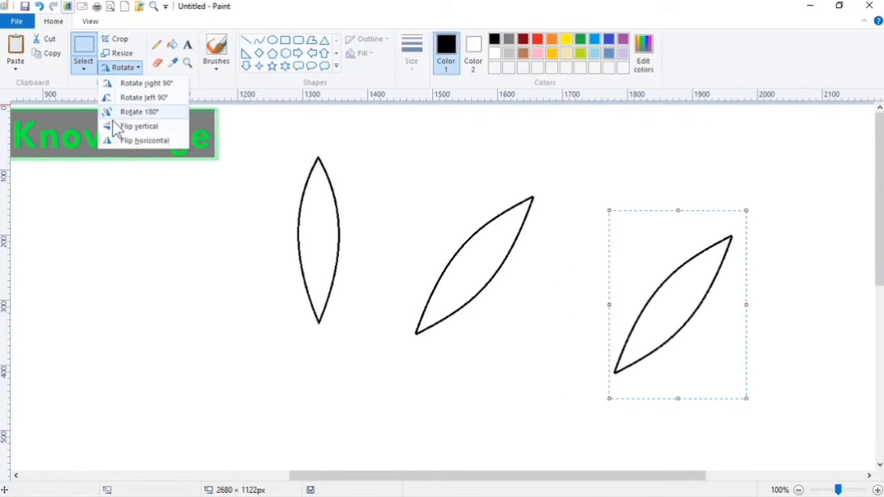
click(142, 141)
drag(666, 276, 167, 271)
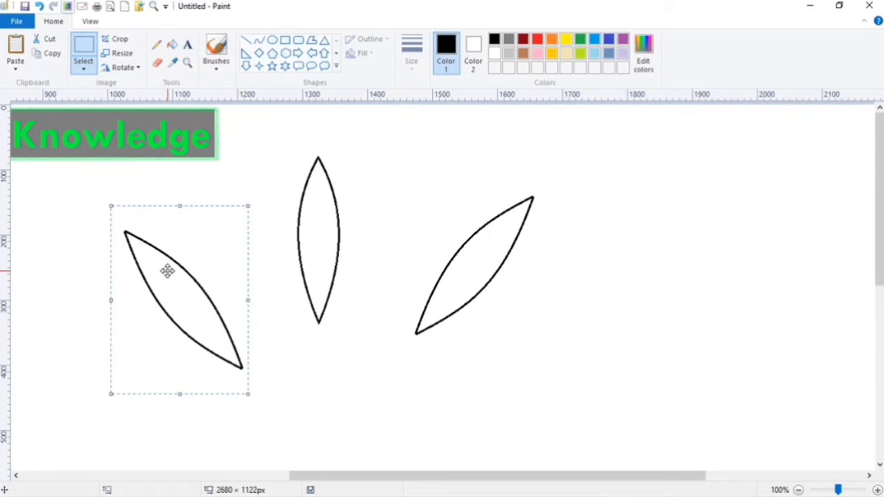
- Arrange the three leaves in a fan, with the upright leaf in the middle and all lower tips meeting at one point
click(394, 330)
drag(282, 143, 350, 338)
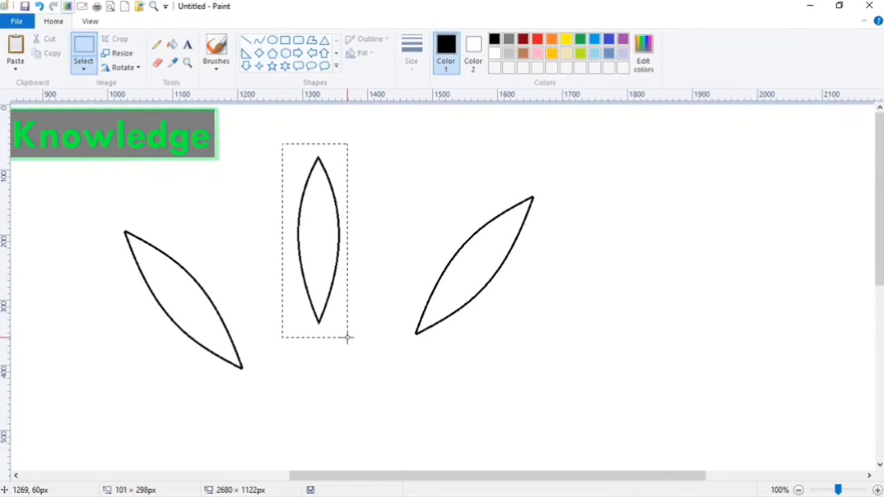
drag(325, 273, 602, 252)
drag(369, 162, 532, 358)
drag(484, 297, 643, 263)
drag(88, 202, 274, 417)
mouse_move(235, 359)
mouse_down()
mouse_move(363, 311)
mouse_move(577, 297)
mouse_up()
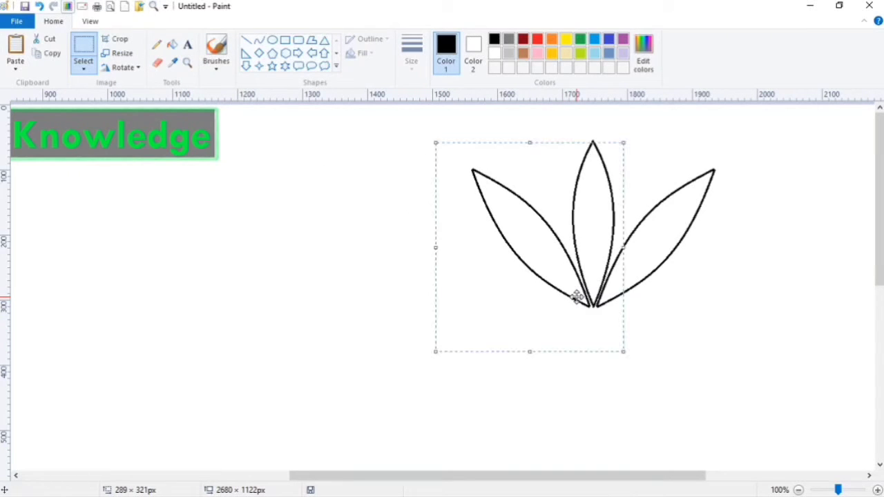
click(706, 293)
click(87, 67)
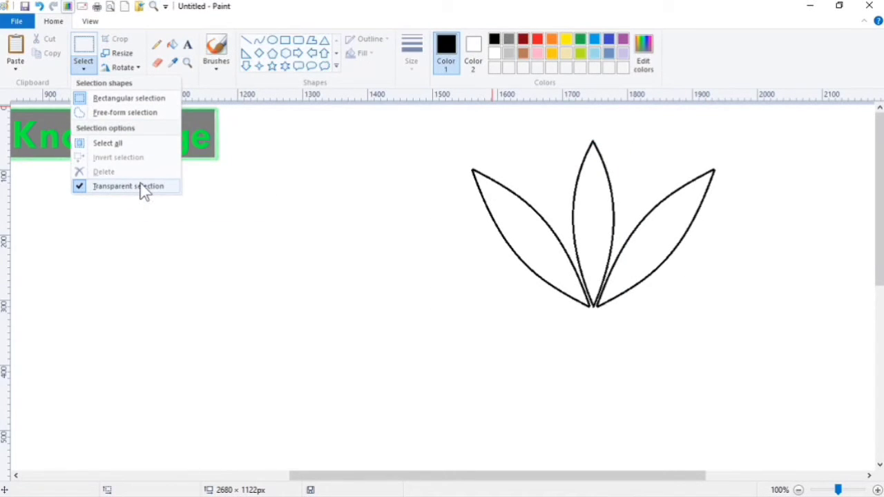
click(459, 159)
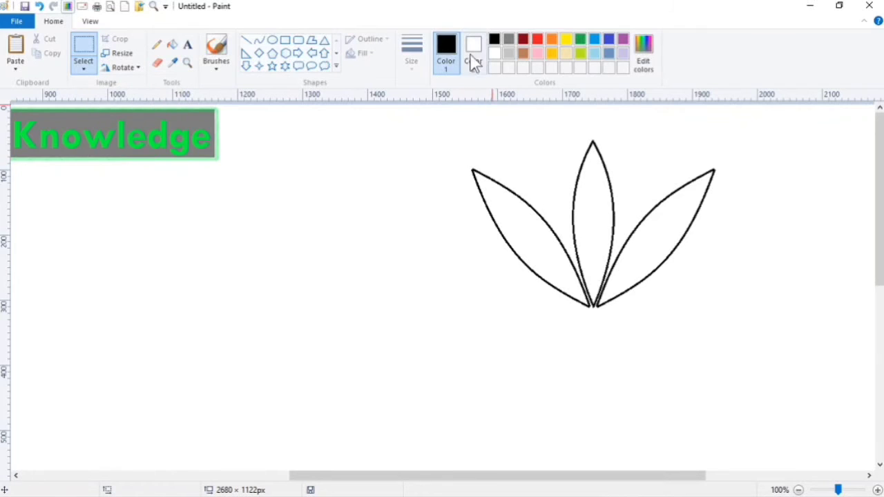
- Fill all three leaves with black
click(172, 44)
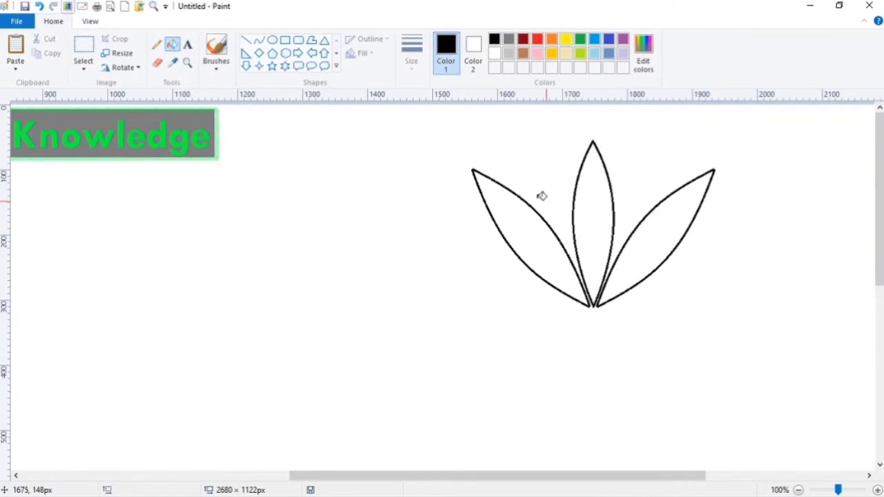
click(526, 219)
click(596, 210)
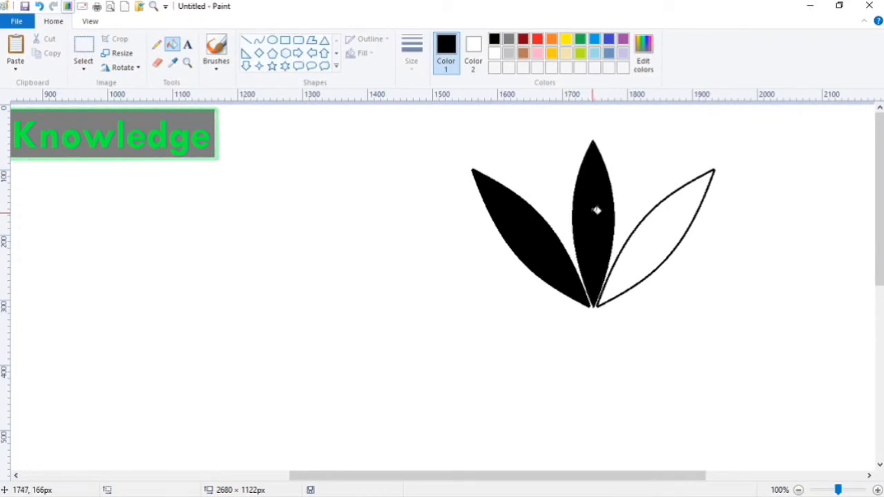
click(671, 228)
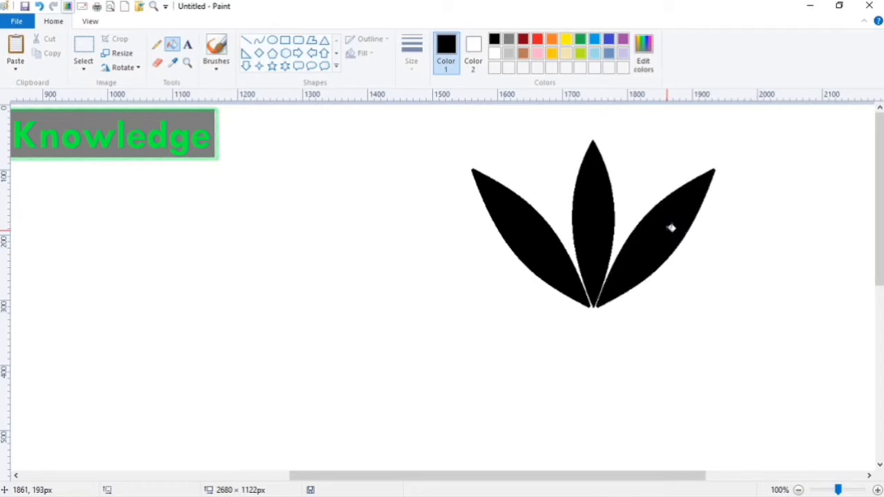
- Draw a horizontal white line about 499 px long at the thickest size across the leaves and shift it down to about mid-height
click(247, 41)
click(410, 64)
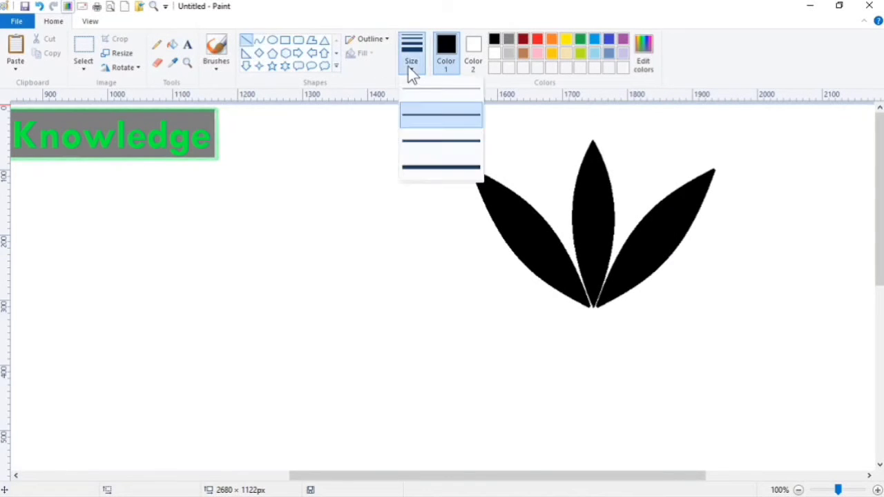
click(442, 171)
click(495, 54)
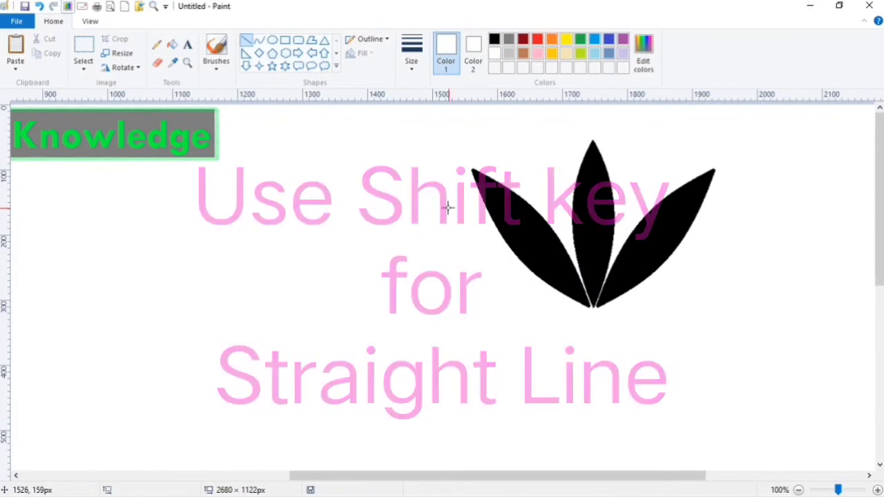
drag(446, 206, 741, 214)
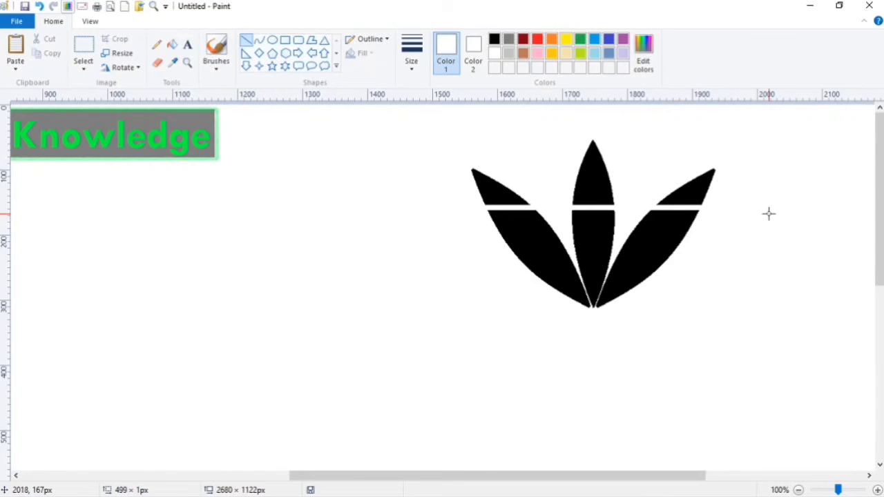
drag(630, 208, 628, 231)
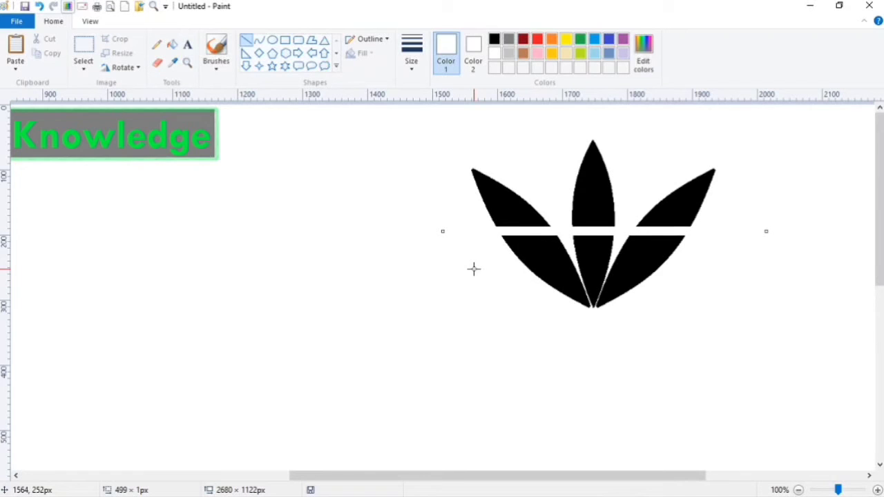
- Draw two more horizontal white lines across the leaves below the first, evenly spaced, the upper one about 370 px long
drag(488, 251, 720, 251)
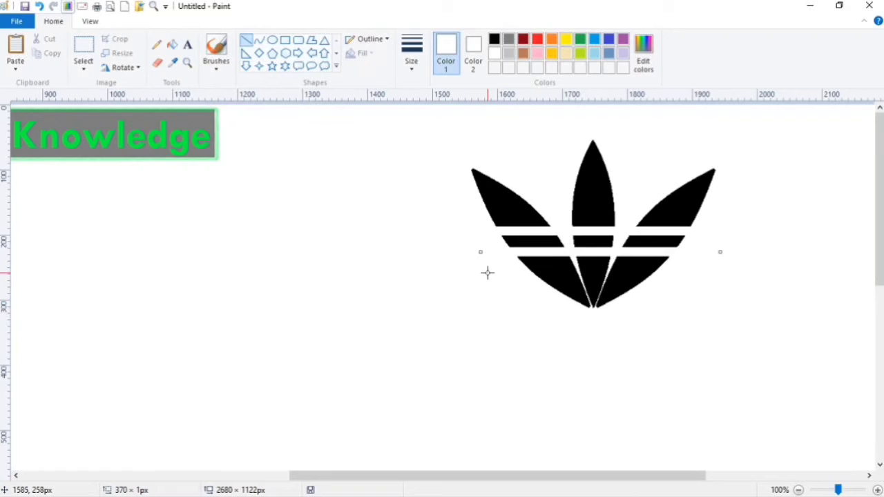
drag(487, 273, 734, 273)
click(525, 284)
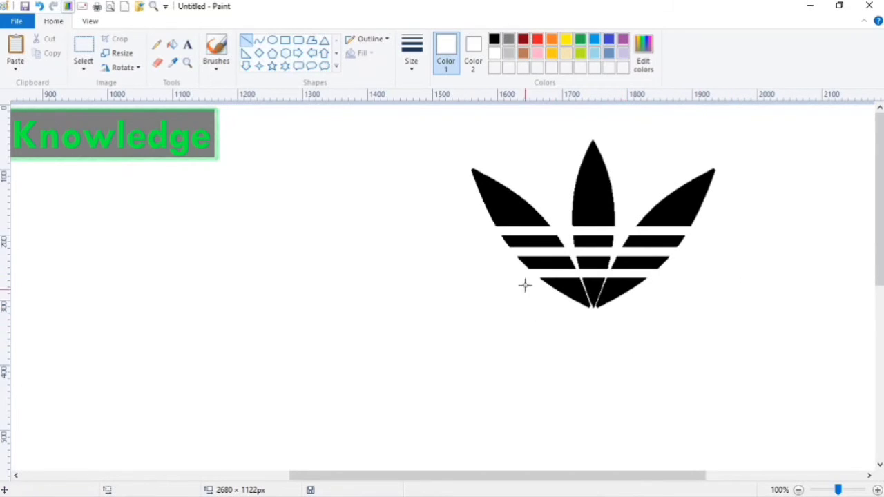
- Add the text "adidas" in bold black Tw Cen MT at size 105 and place it directly beneath the leaves
click(188, 45)
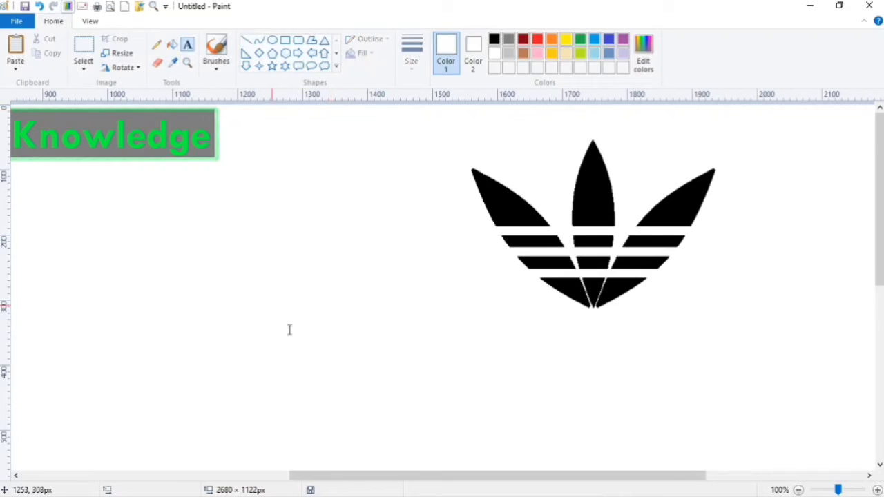
click(514, 338)
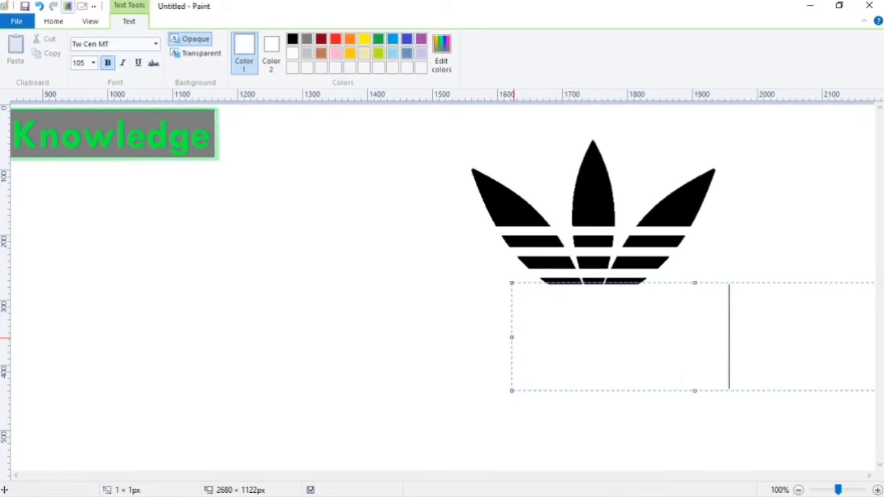
drag(852, 327, 490, 368)
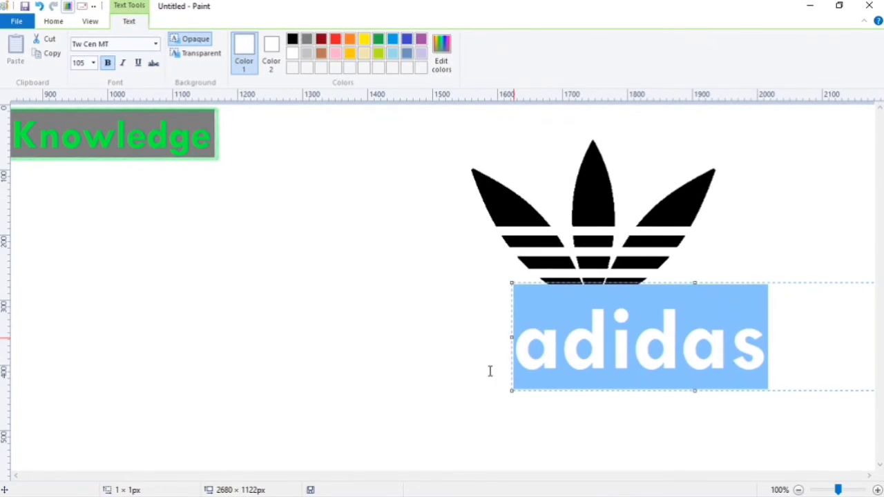
key(ctrl+a)
click(293, 42)
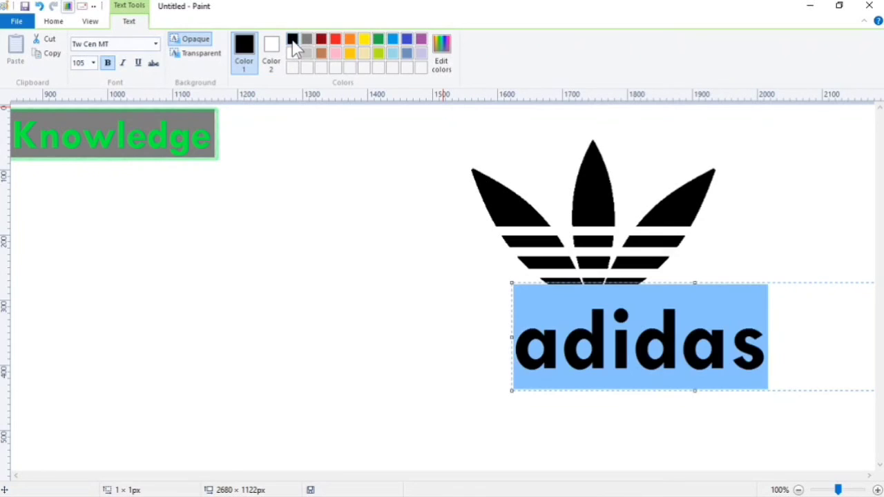
drag(741, 282, 702, 308)
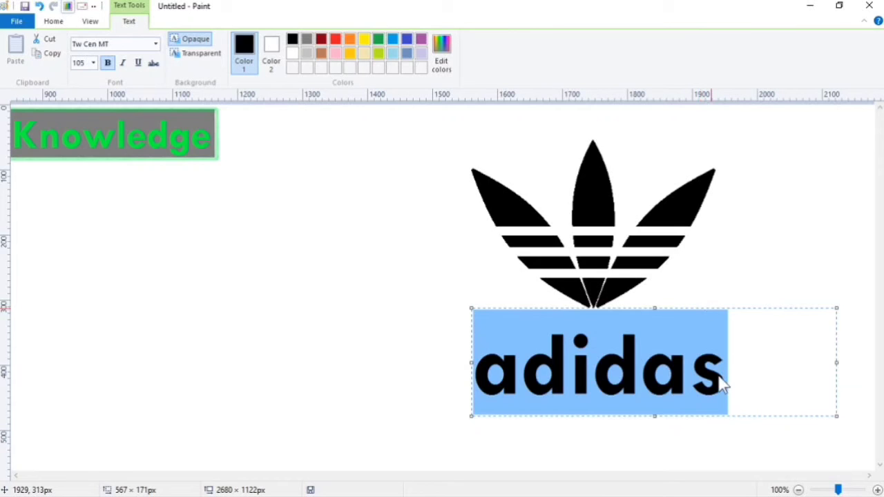
click(707, 286)
- Delete the round dot of the "i" in the trefoil's wordmark and trim the tops of both "d" letters
click(83, 45)
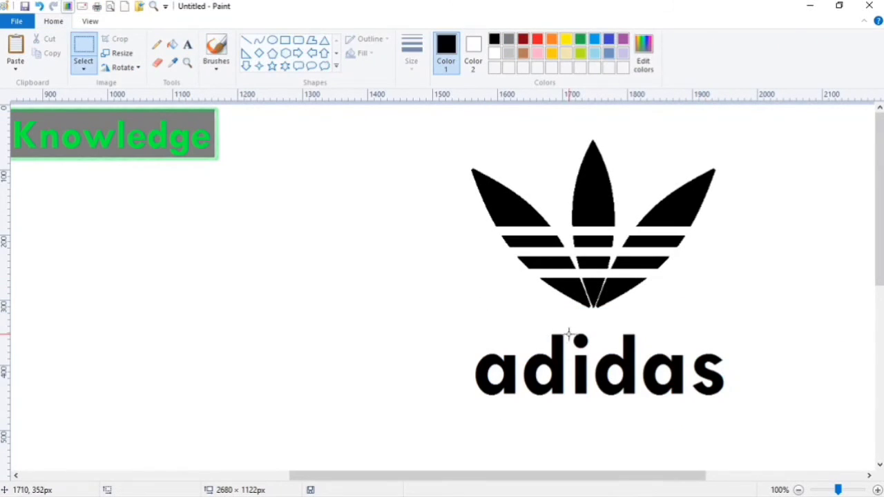
drag(568, 330, 598, 353)
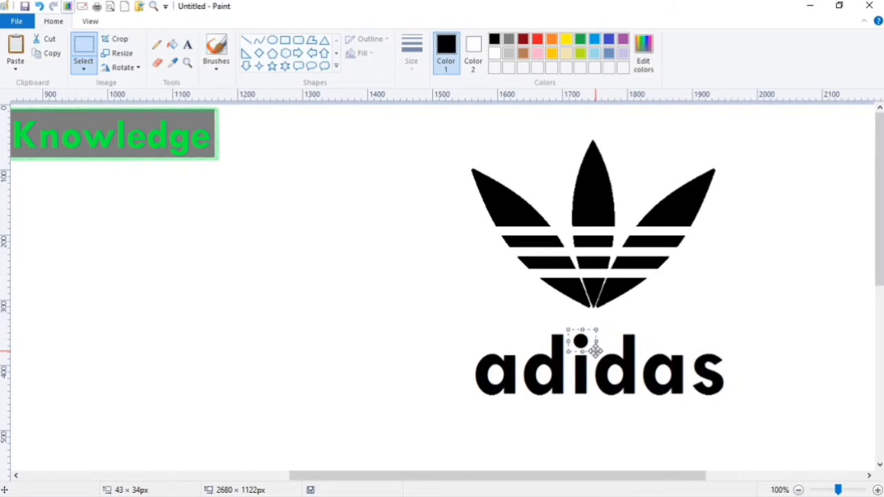
key(Delete)
drag(545, 327, 642, 340)
key(Delete)
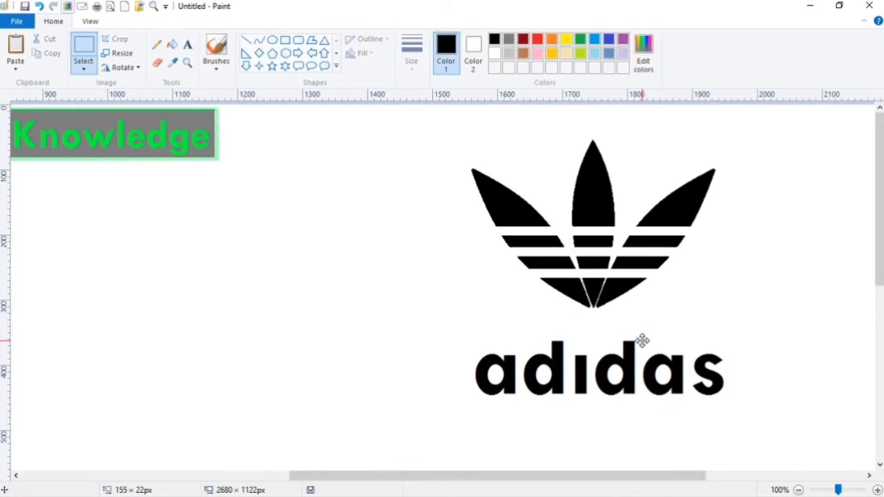
- Draw a black rectangle outline about 17 × 16 px at the thickest size above the stem of the "i"
click(285, 40)
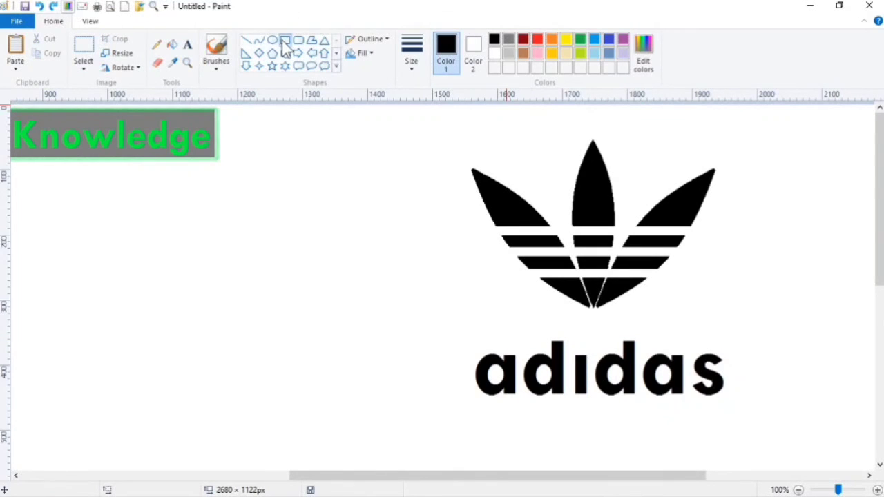
click(187, 46)
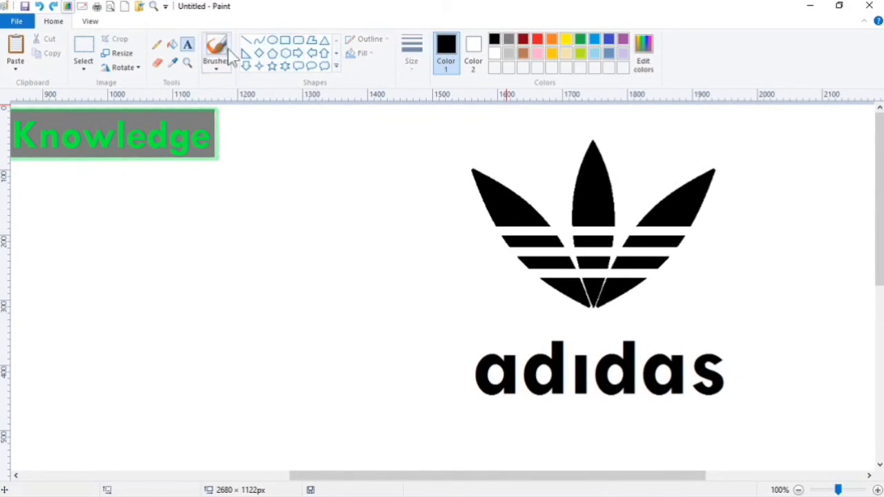
click(286, 40)
click(408, 66)
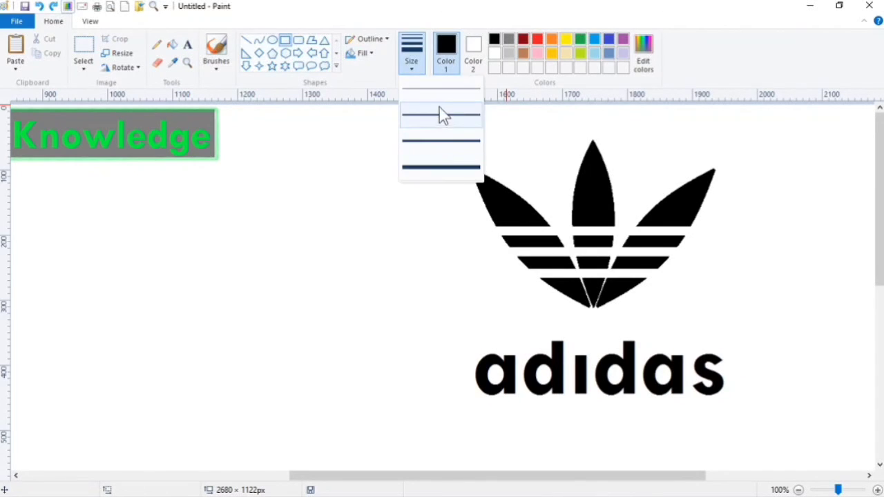
click(470, 167)
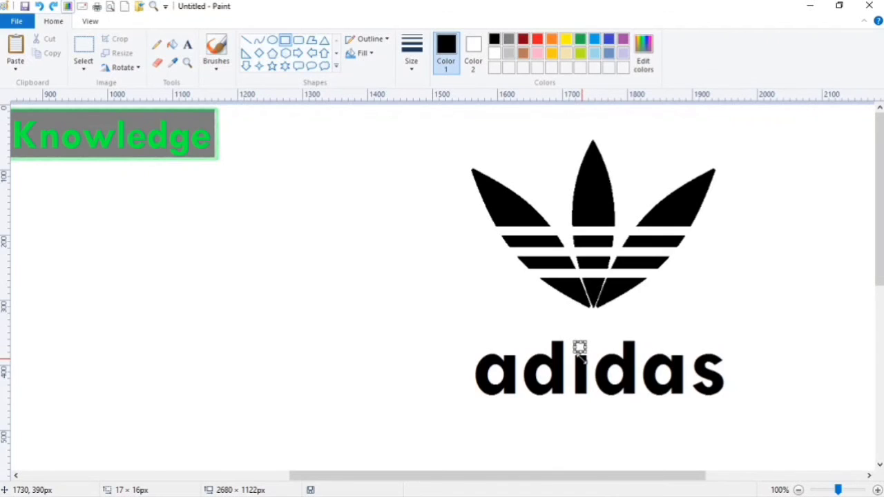
- Shrink the small rectangle to about 15 × 14 px, align it over the "i" stem and fill it with black
ctrl+scroll(582, 358, up, 1)
drag(424, 476, 645, 476)
drag(878, 160, 879, 248)
scroll(239, 208, up, 1)
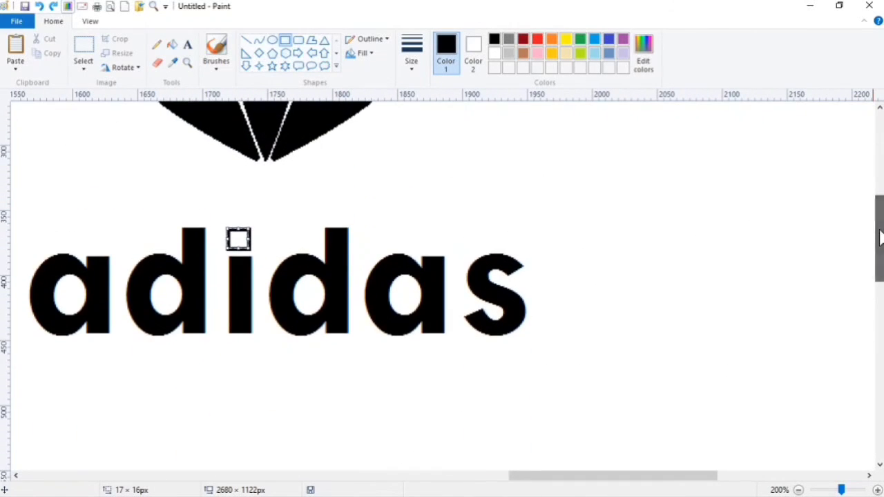
drag(247, 247, 245, 244)
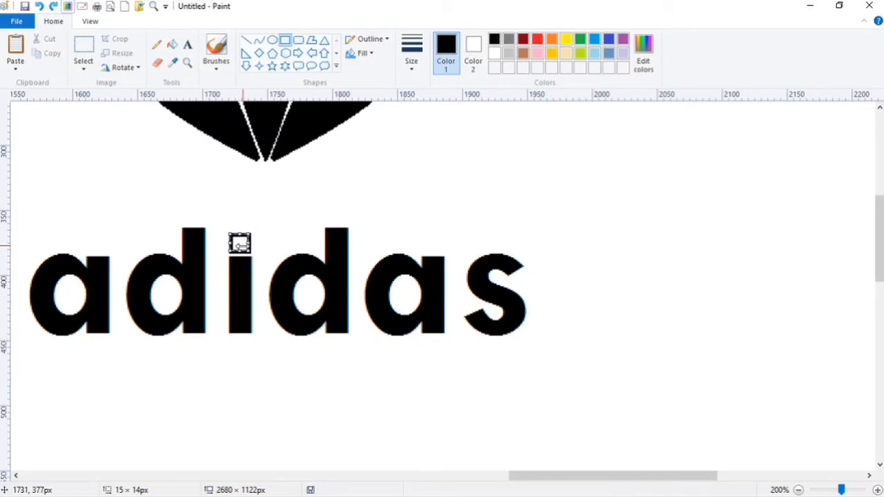
click(172, 45)
click(244, 240)
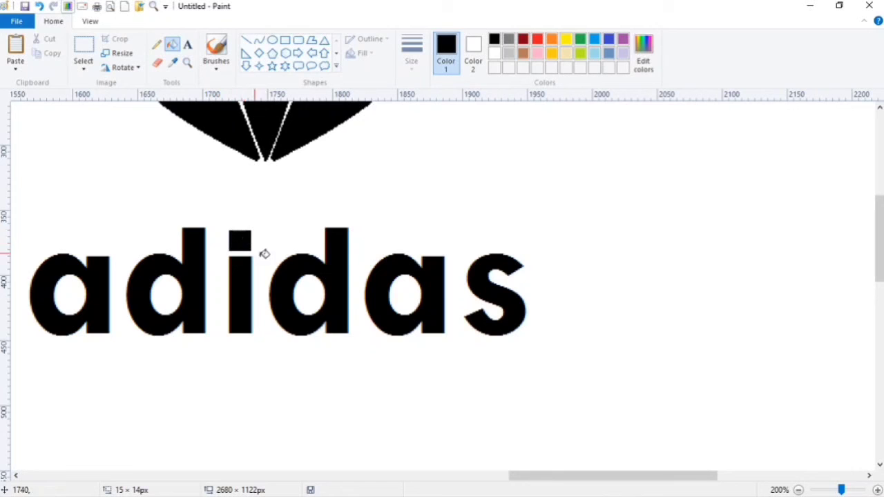
- Move the "adidas" wordmark up so it sits directly beneath the tips of the leaves
drag(841, 490, 838, 490)
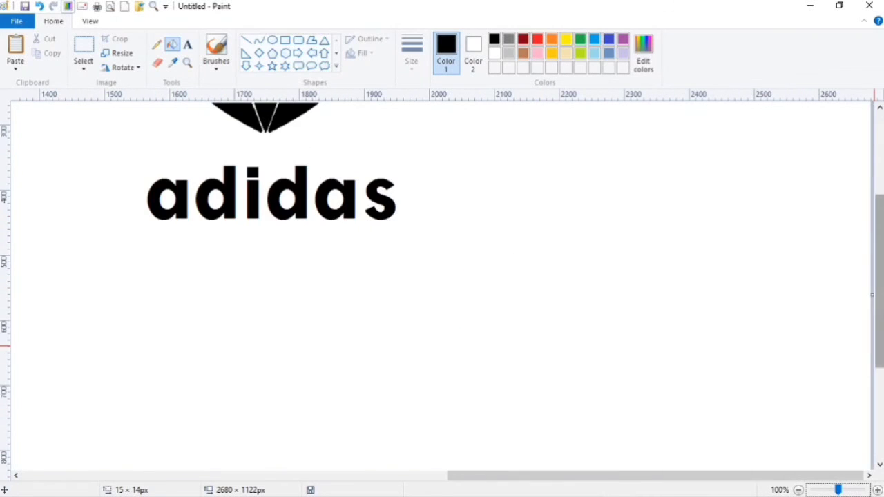
drag(872, 295, 872, 211)
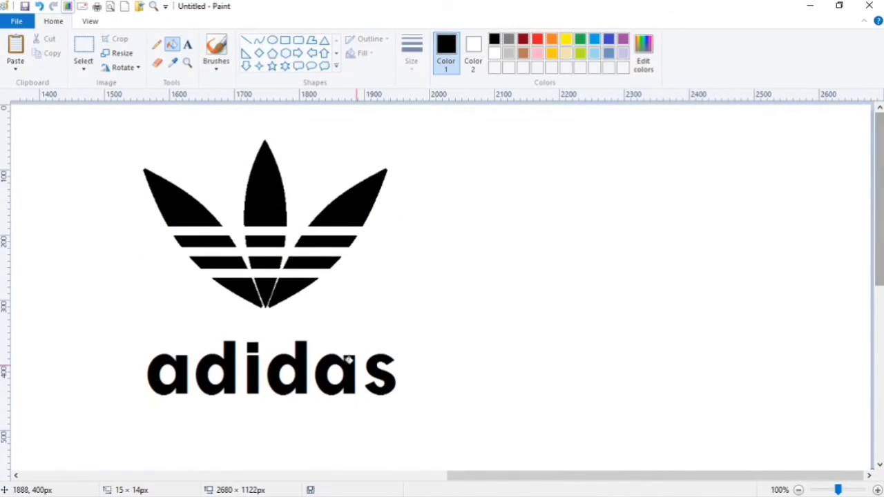
click(83, 46)
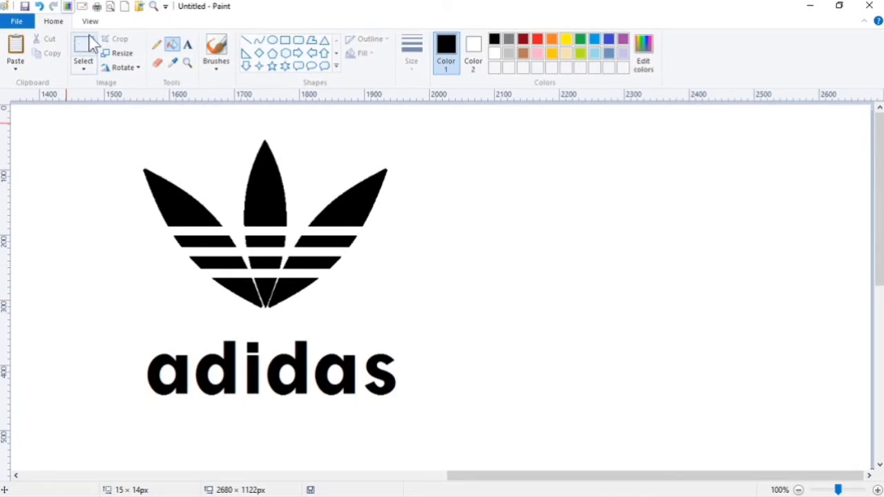
drag(131, 323, 427, 412)
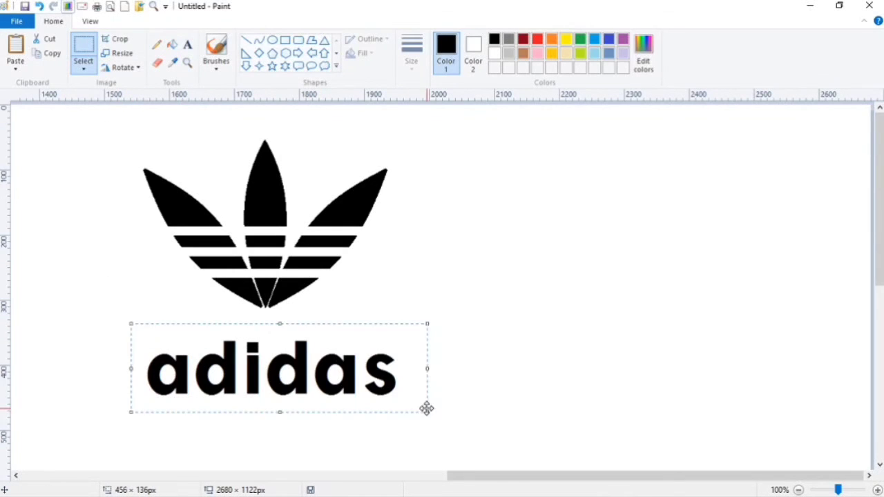
drag(351, 384, 352, 354)
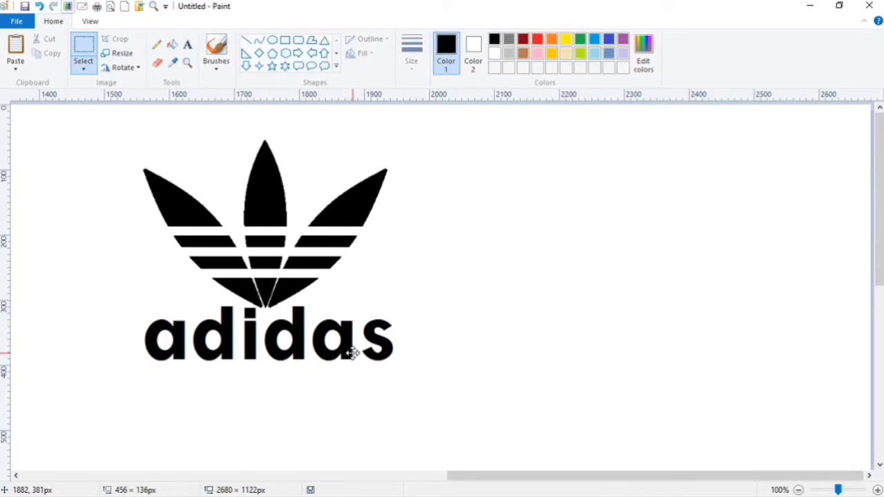
mouse_move(352, 354)
mouse_down()
mouse_move(366, 360)
mouse_move(355, 355)
mouse_up()
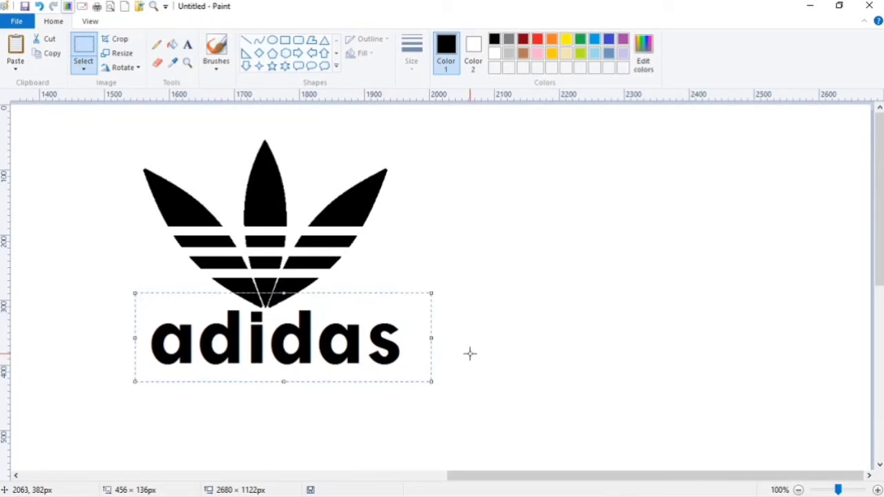
click(518, 283)
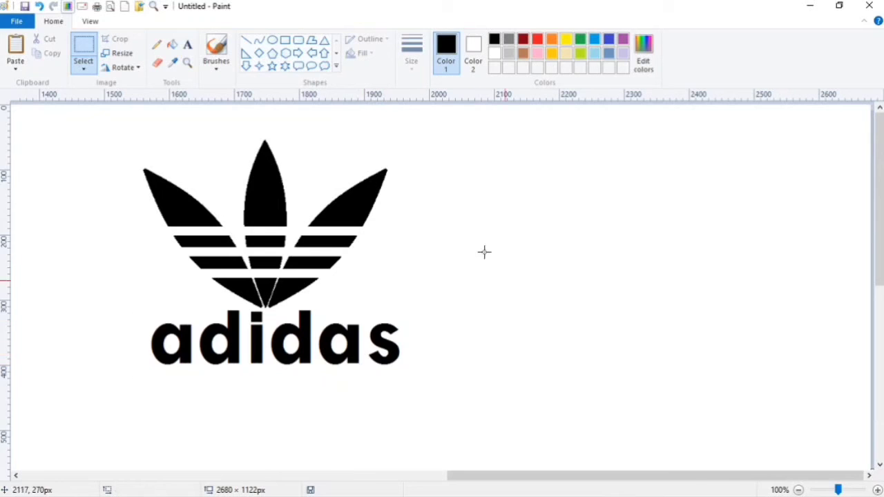
- Draw an unfilled black rectangle about 542 × 377 px as a frame around the trefoil and its wordmark
click(285, 41)
click(362, 53)
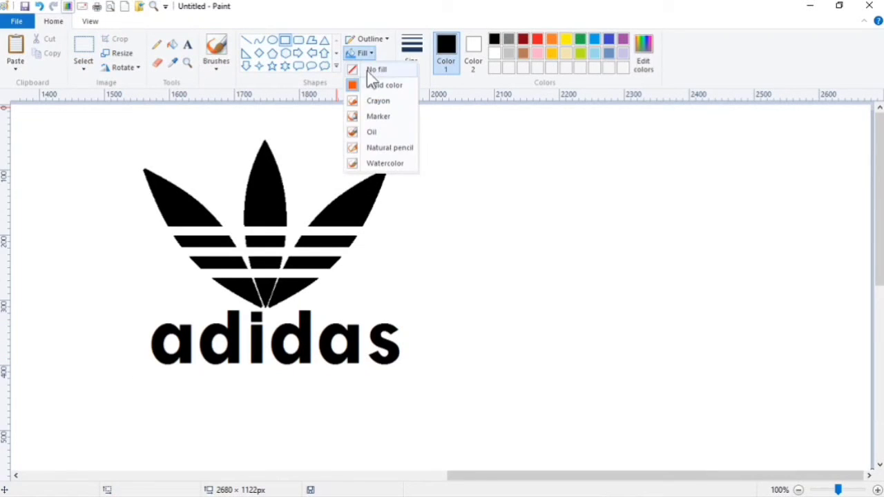
click(370, 71)
drag(94, 138, 447, 382)
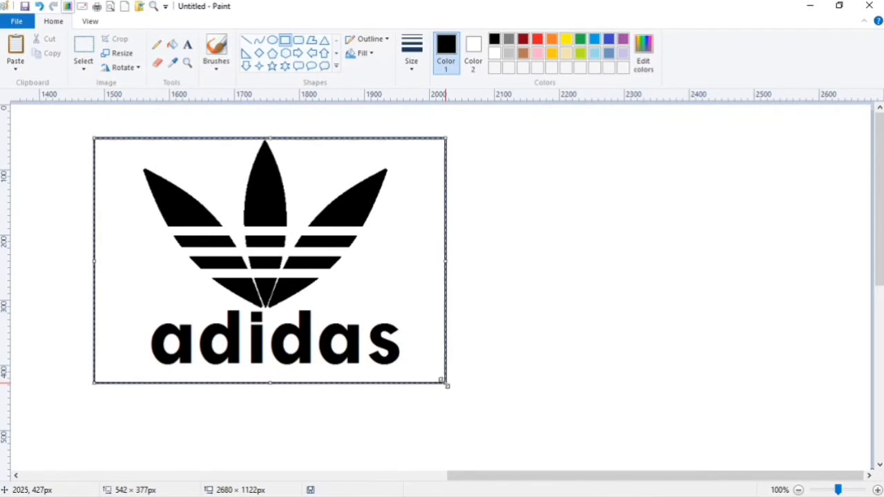
- Select the framed trefoil logo and move it next to the three-bar logo, below the heading banner
click(84, 60)
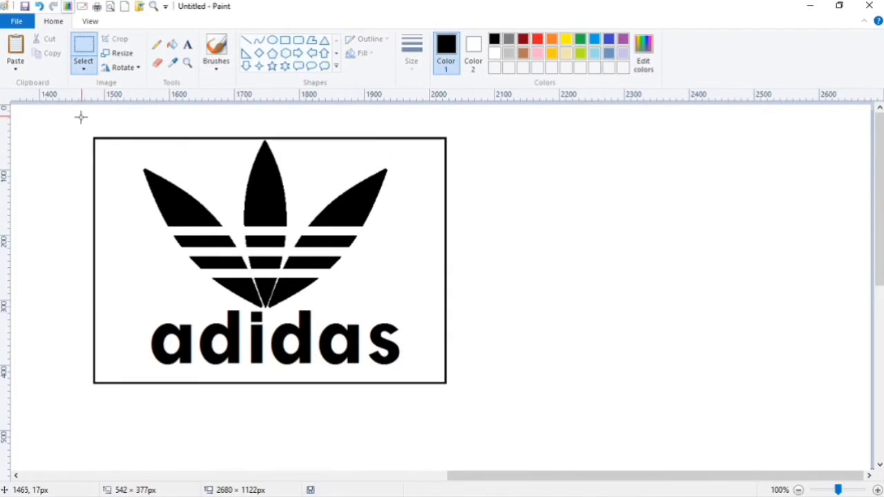
mouse_move(71, 115)
mouse_down()
mouse_move(251, 295)
mouse_move(488, 419)
mouse_up()
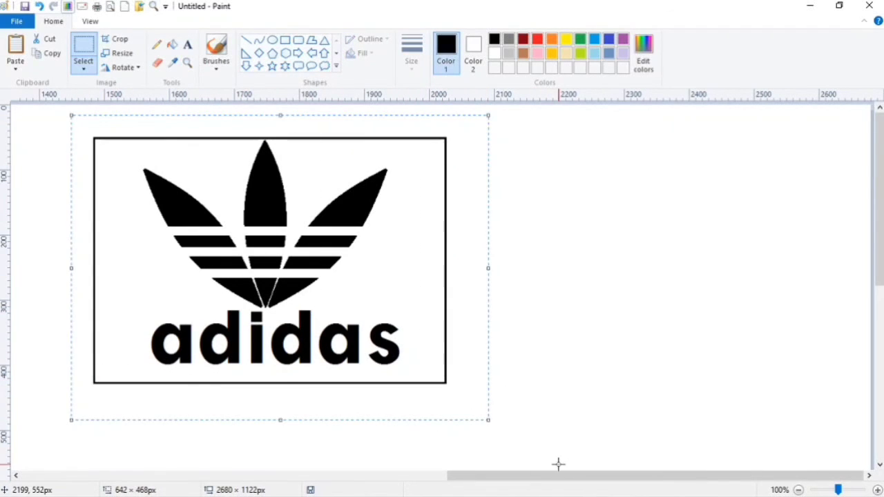
drag(558, 475, 359, 489)
drag(748, 247, 358, 286)
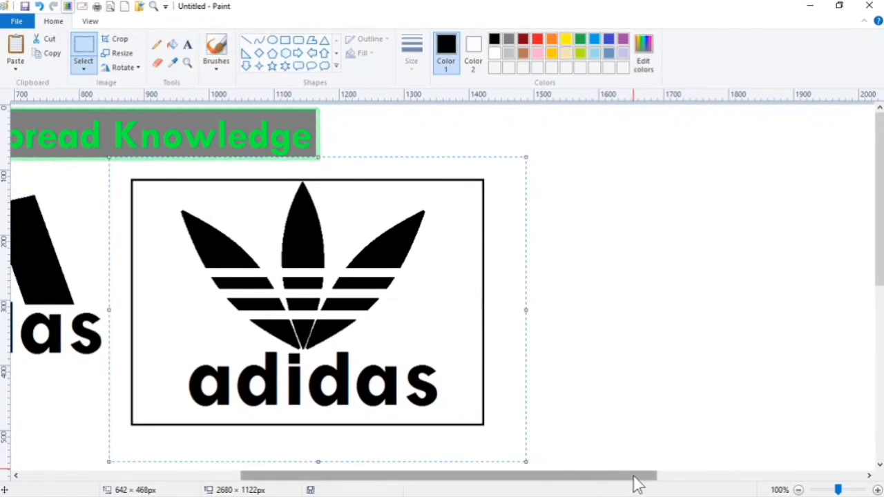
drag(636, 484, 456, 488)
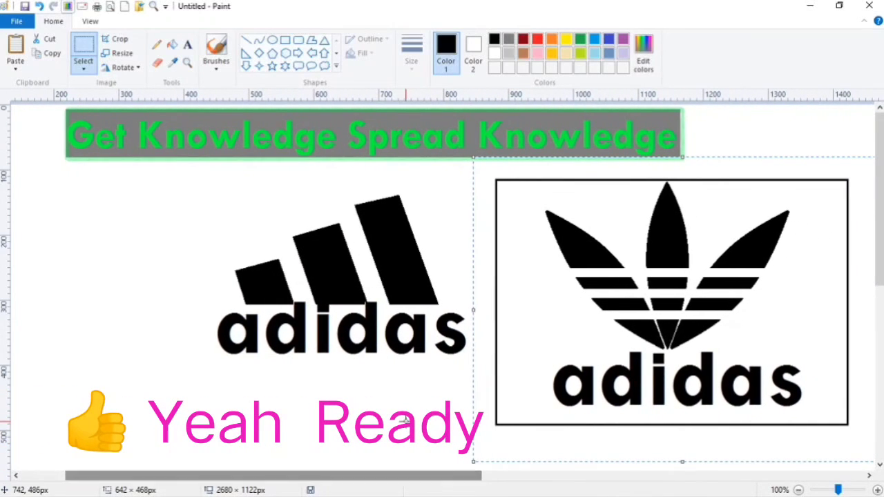